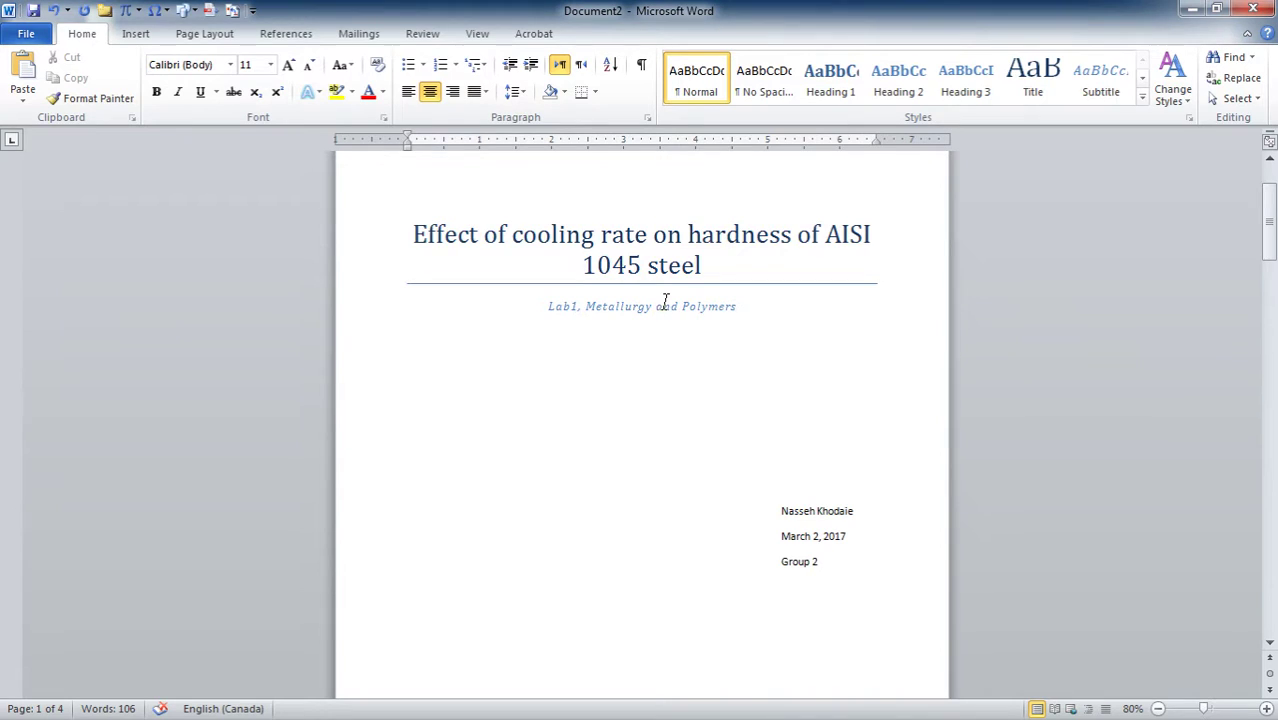
# Add blank lines after the Fig. 3 caption.
pyautogui.scroll(-7, 683, 296)
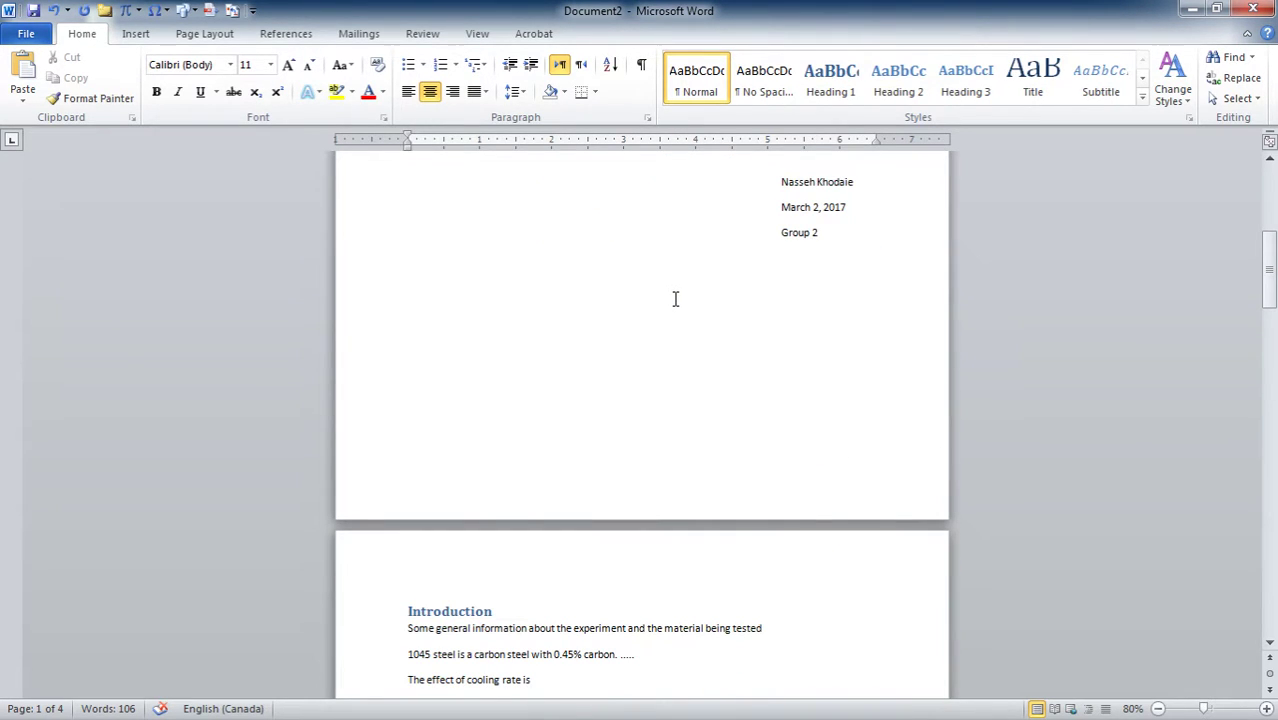
pyautogui.scroll(-5, 646, 530)
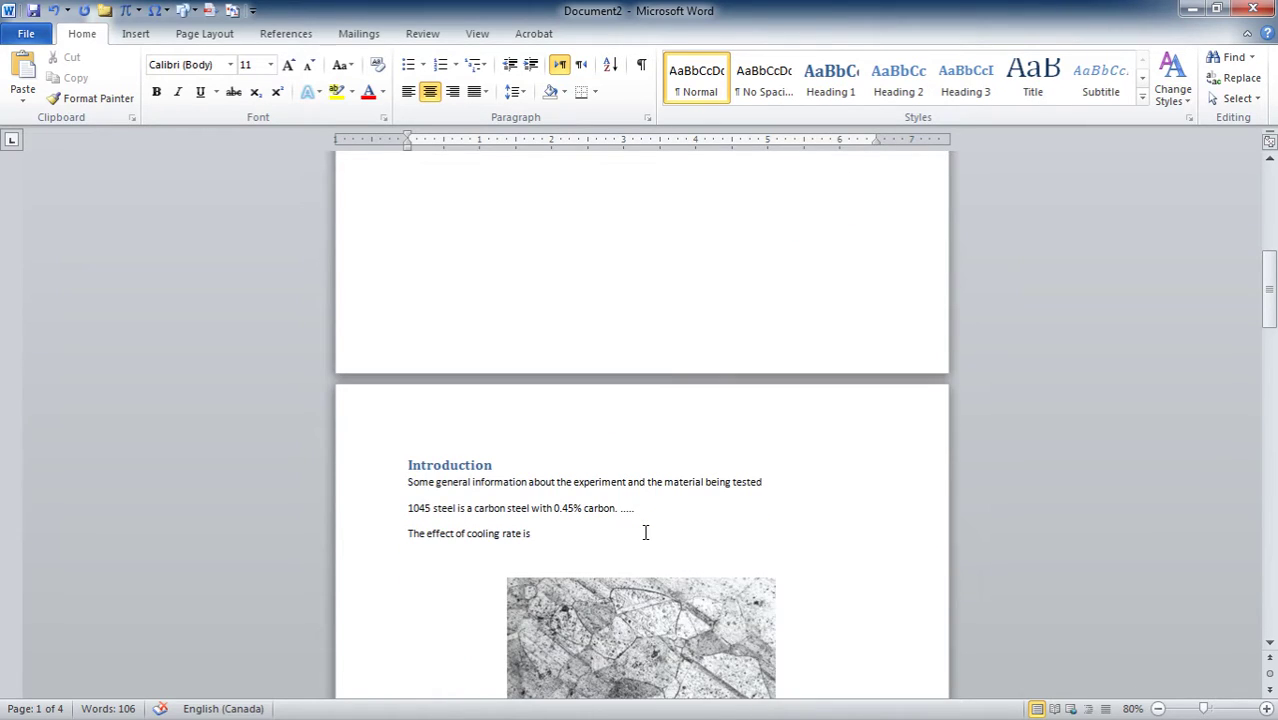
pyautogui.scroll(-2, 646, 537)
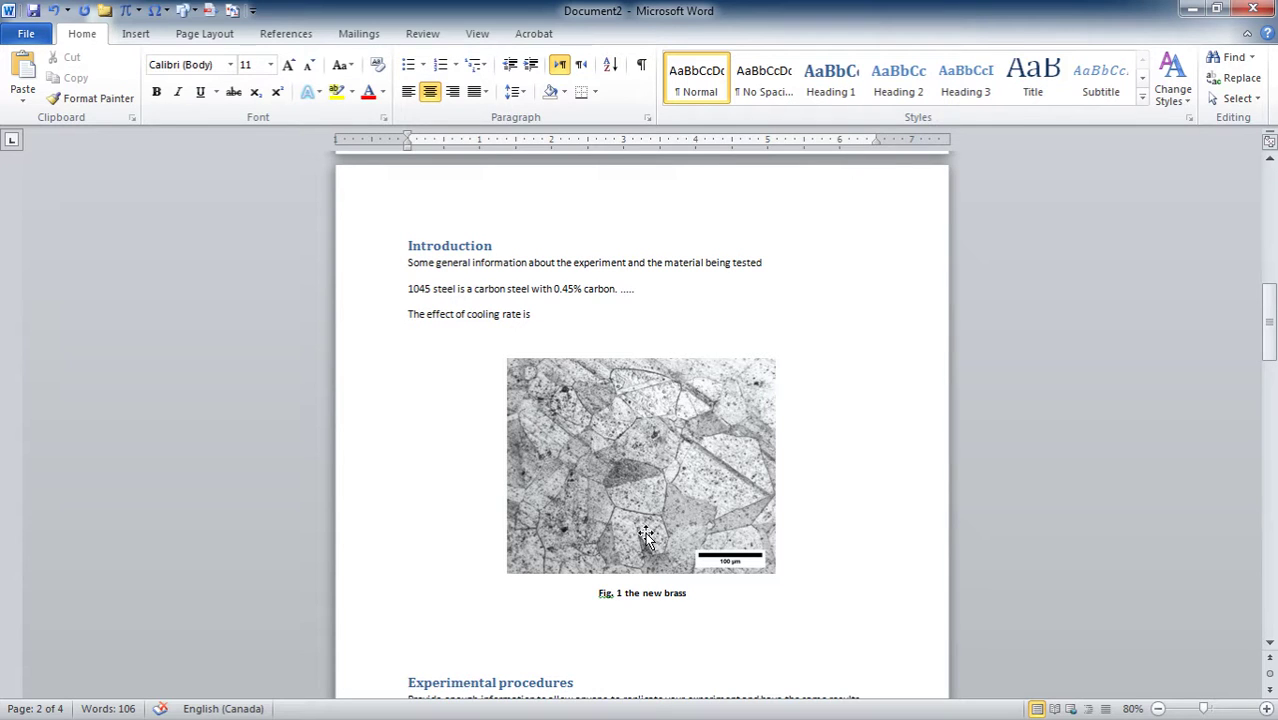
pyautogui.click(460, 296)
pyautogui.scroll(-13, 472, 305)
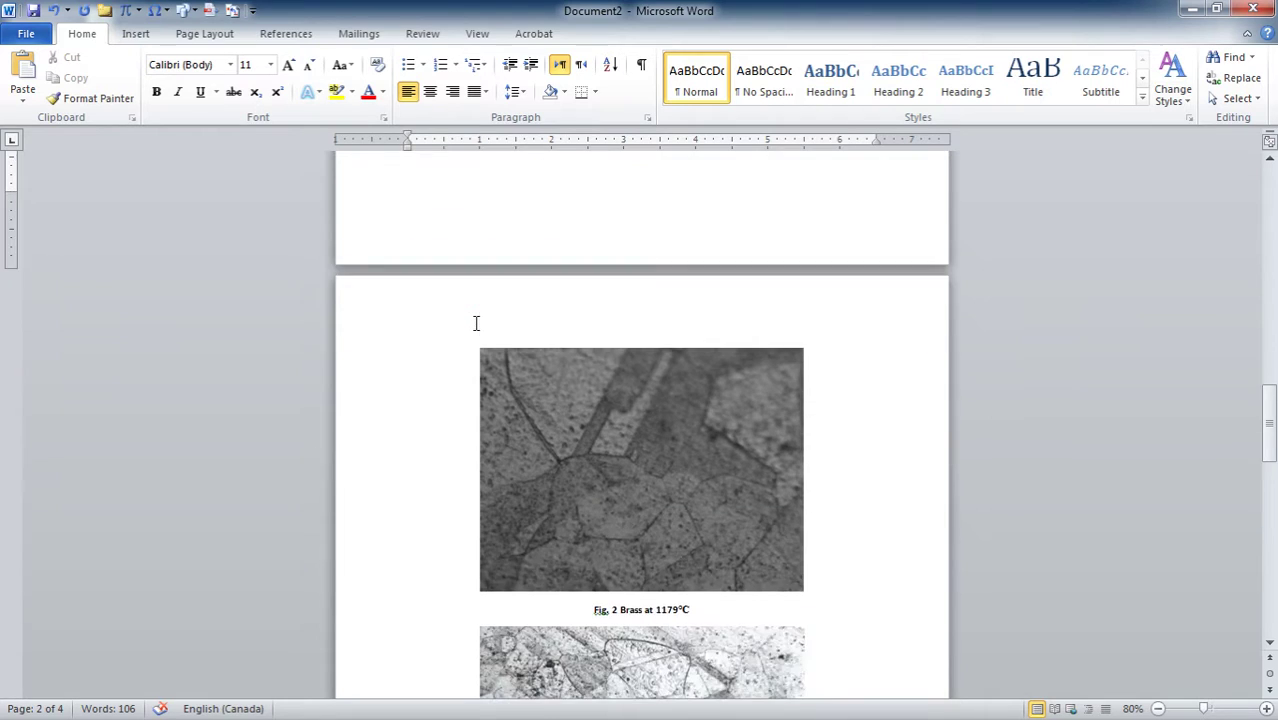
pyautogui.scroll(-3, 476, 323)
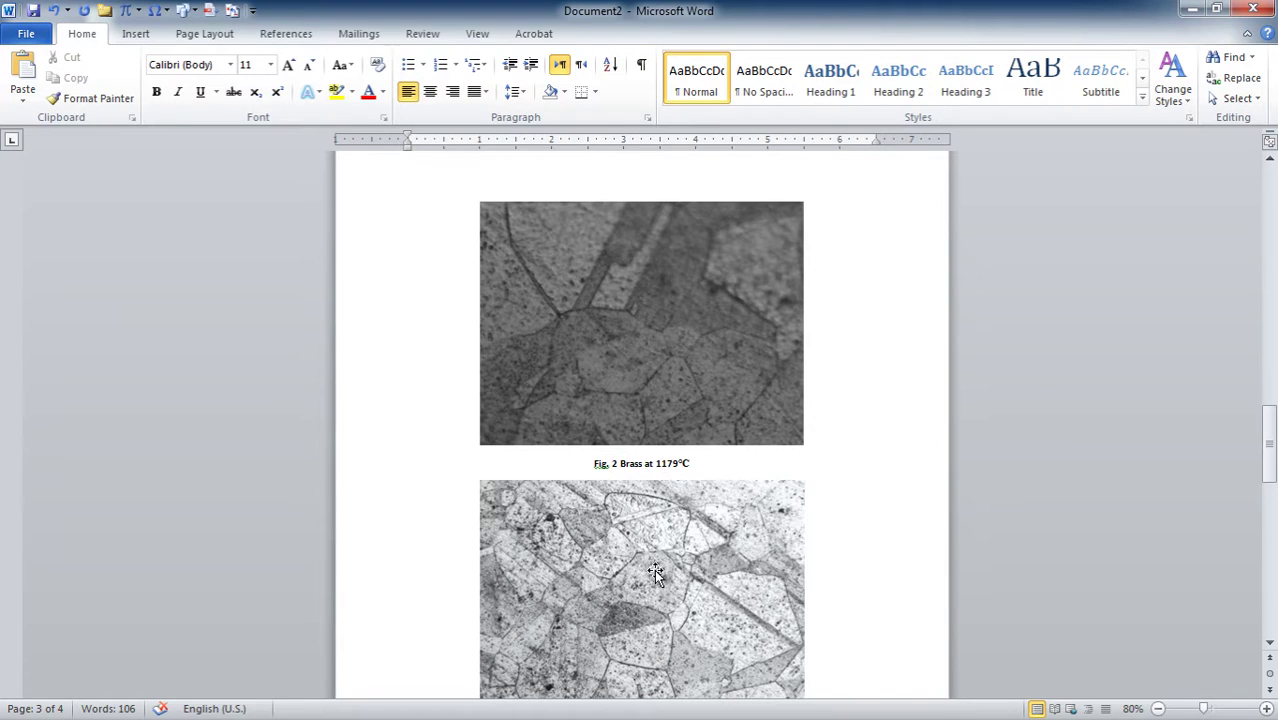
pyautogui.scroll(-4, 656, 570)
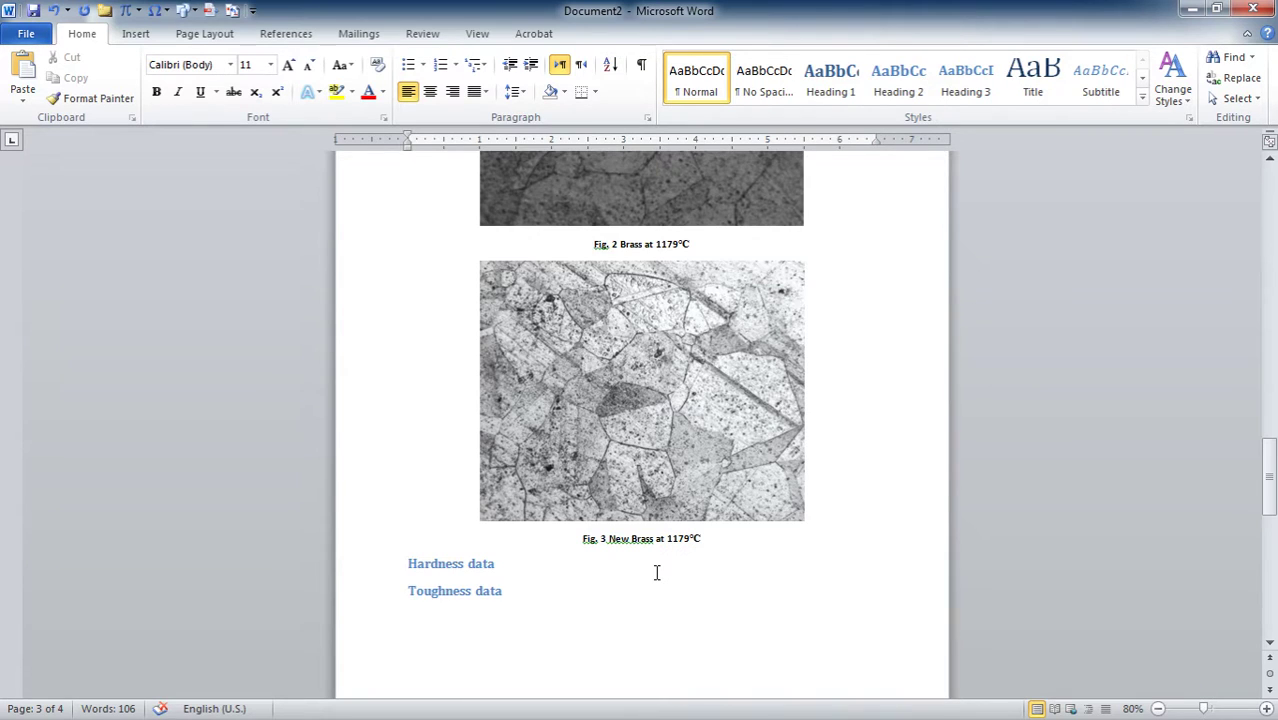
pyautogui.click(731, 539)
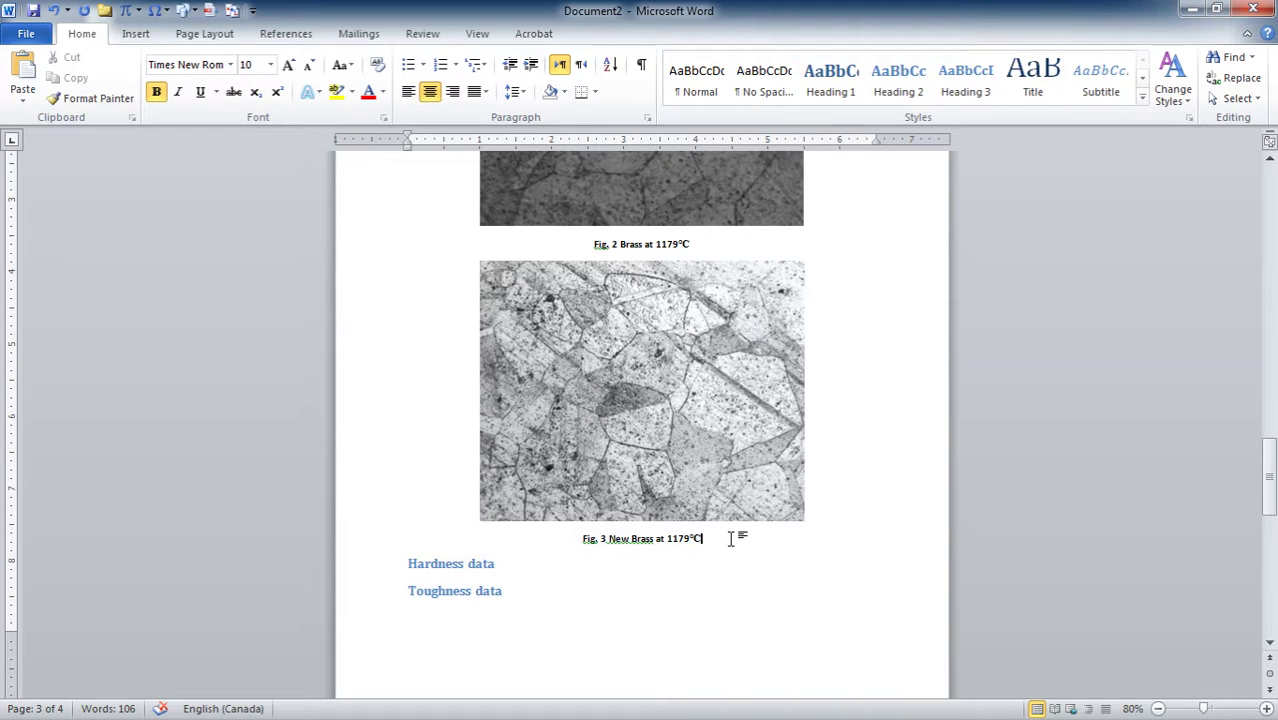
pyautogui.press('Return')
pyautogui.press('Return')
pyautogui.press('Return')
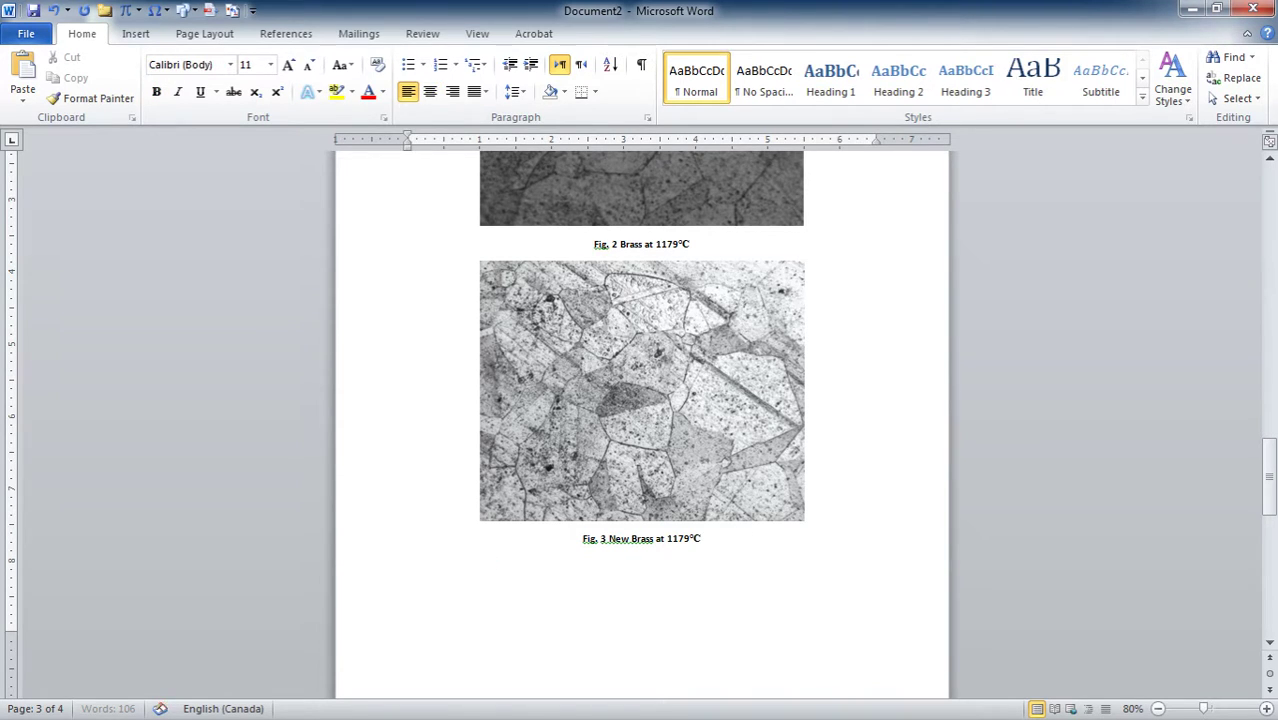
# Insert a blank paragraph at the top of page 4, above the Hardness data heading.
pyautogui.scroll(-3, 693, 491)
pyautogui.scroll(-2, 693, 491)
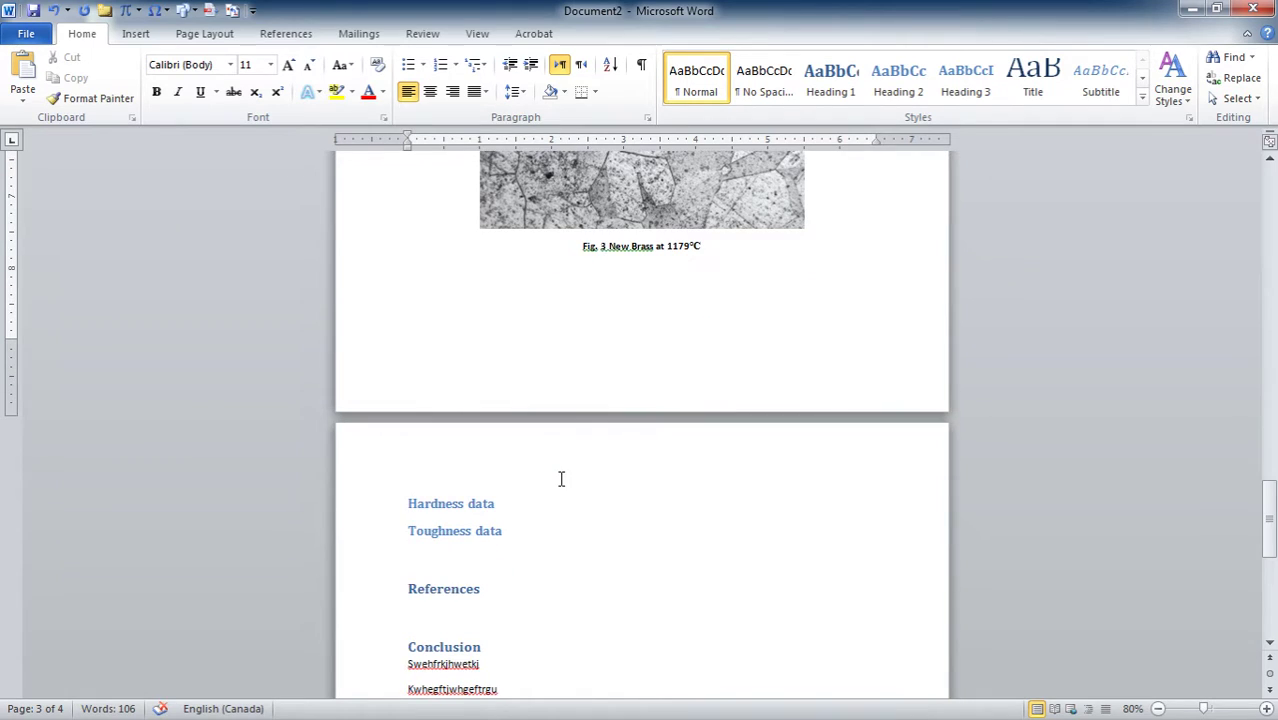
pyautogui.click(561, 479)
pyautogui.press('Return')
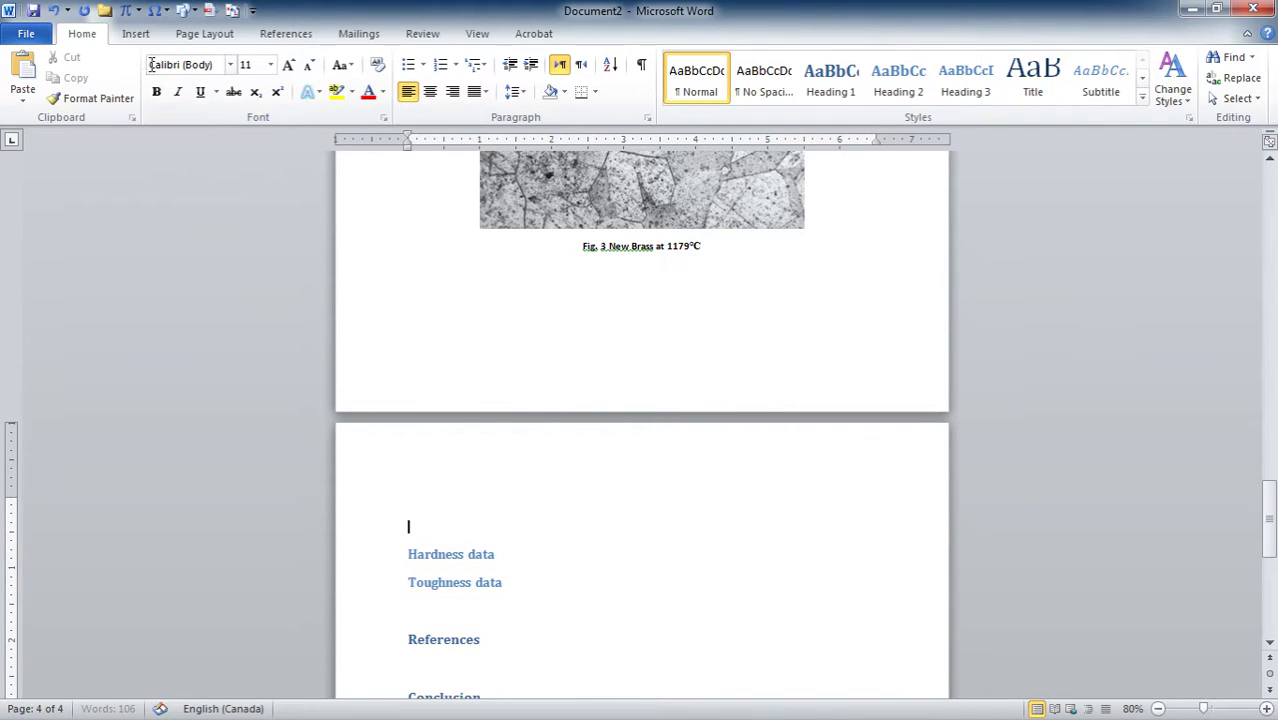
pyautogui.scroll(5, 620, 320)
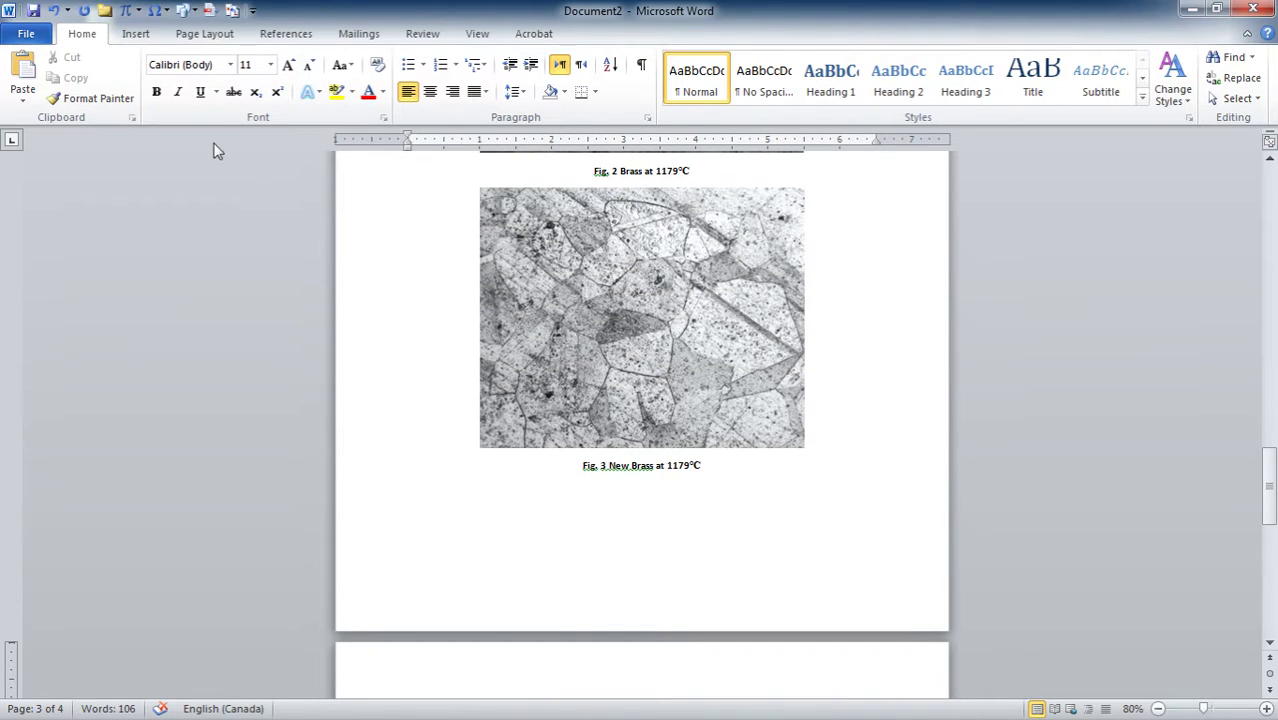
# Insert an empty 2-column by 4-row table from the Insert > Table grid.
pyautogui.click(137, 38)
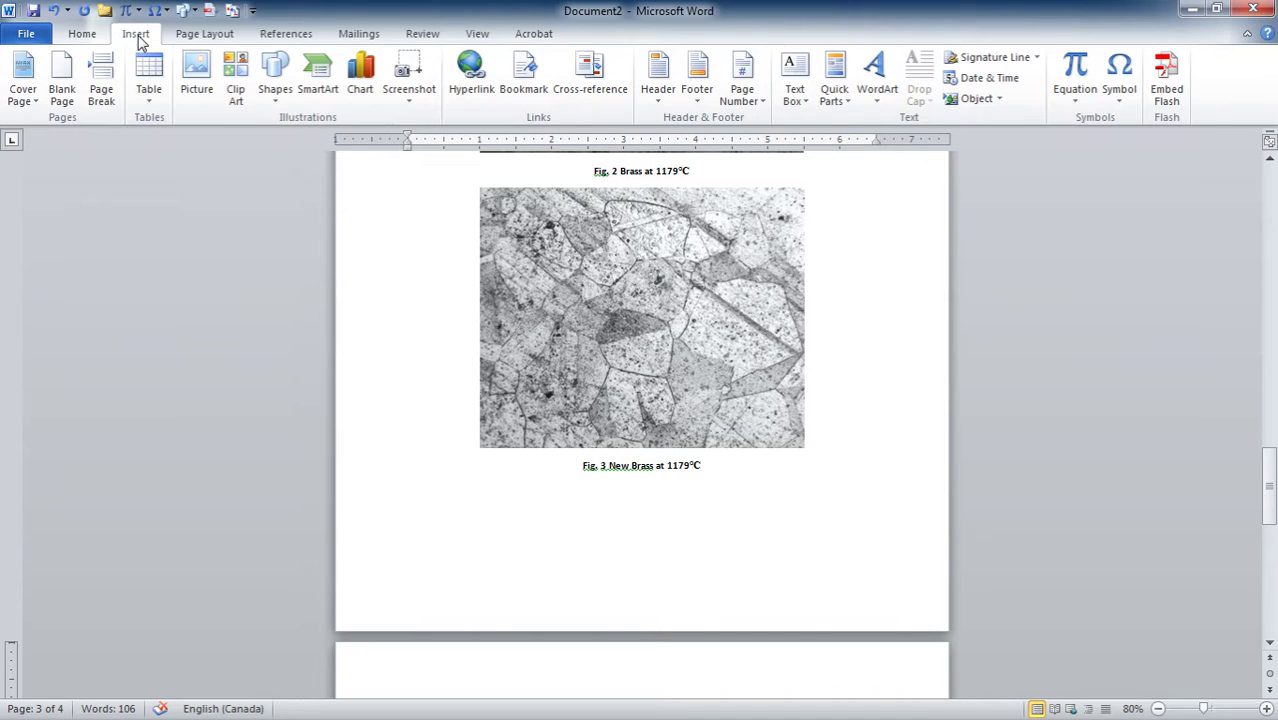
pyautogui.click(150, 104)
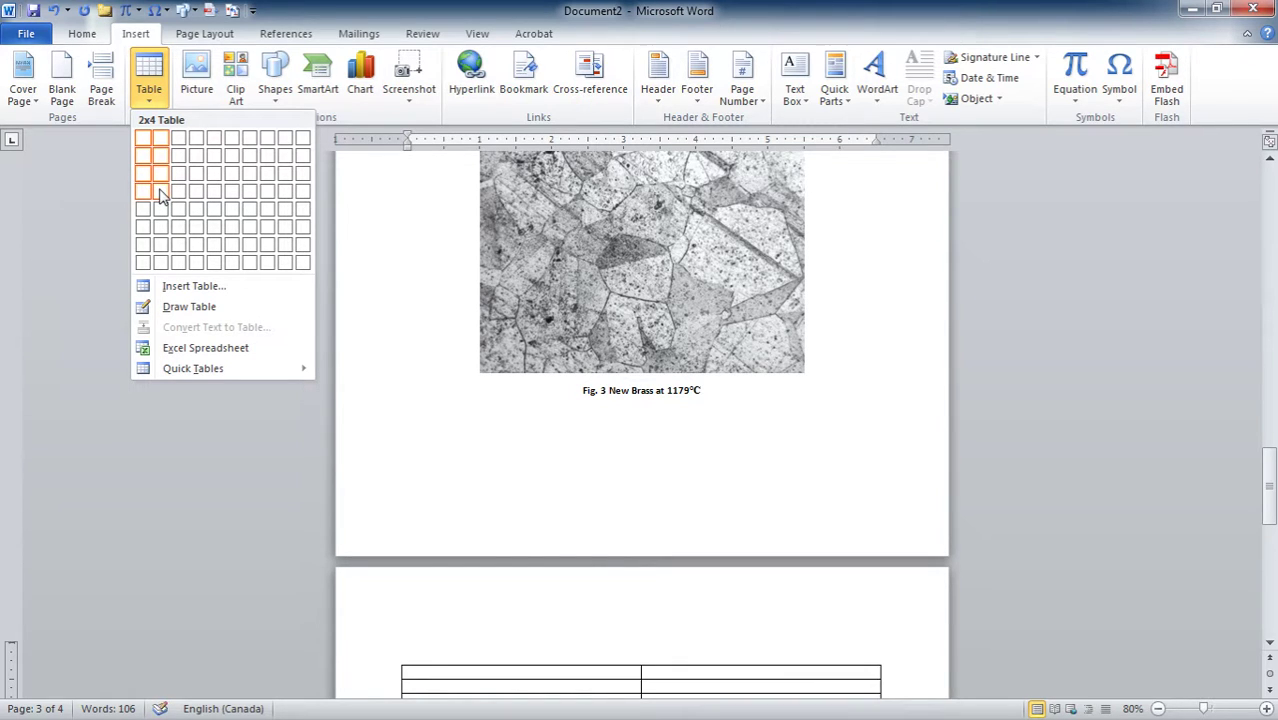
pyautogui.click(160, 193)
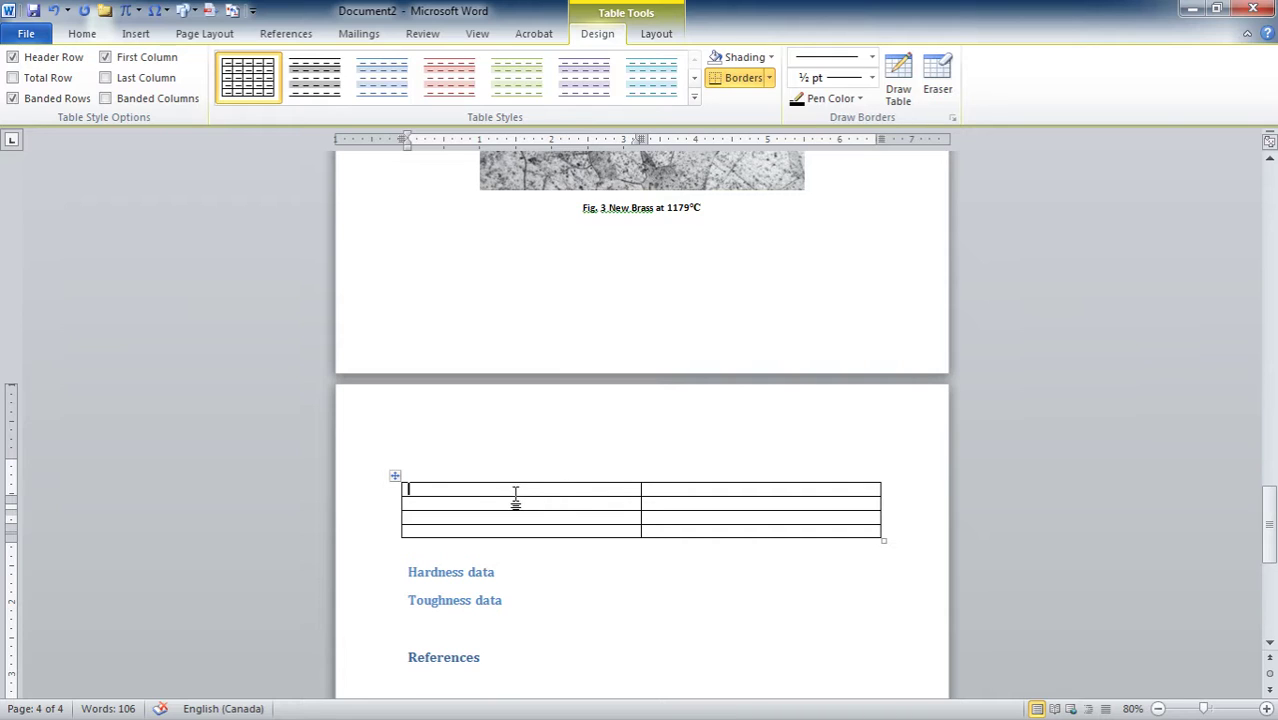
# Copy the dark Fig. 2 micrograph and paste it into the table's first cell.
pyautogui.click(765, 492)
pyautogui.scroll(10, 762, 328)
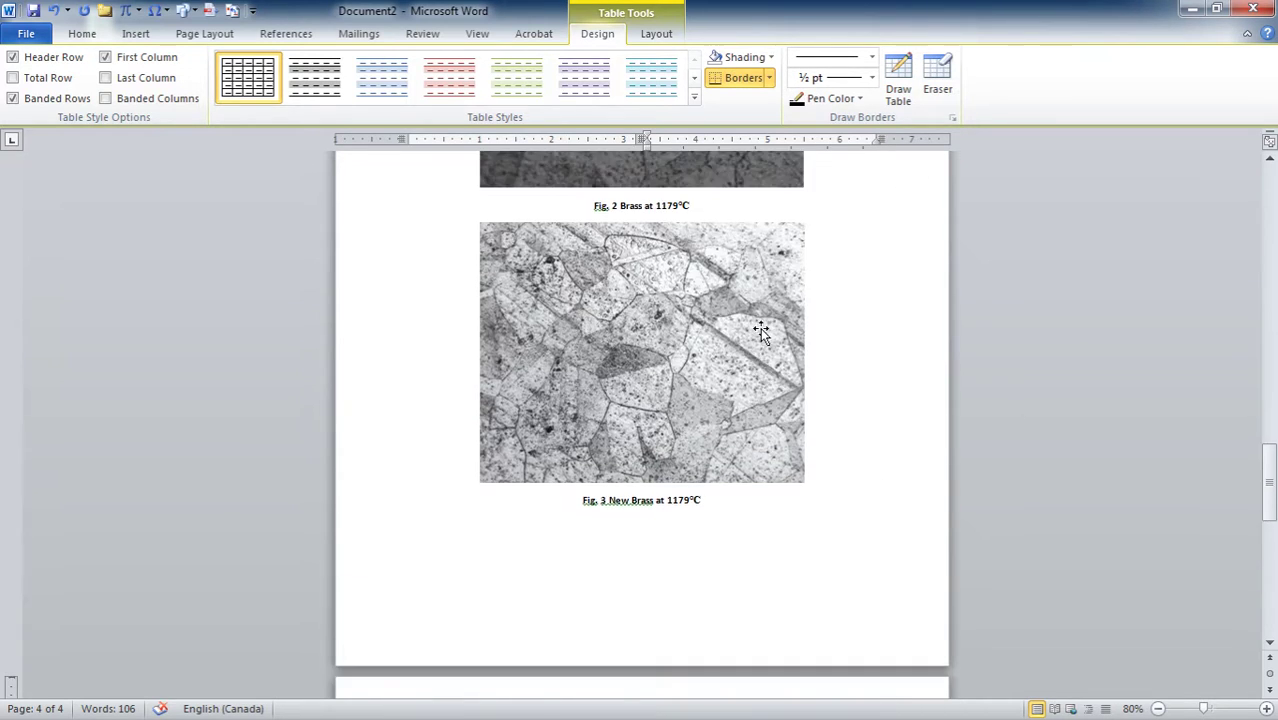
pyautogui.click(586, 307)
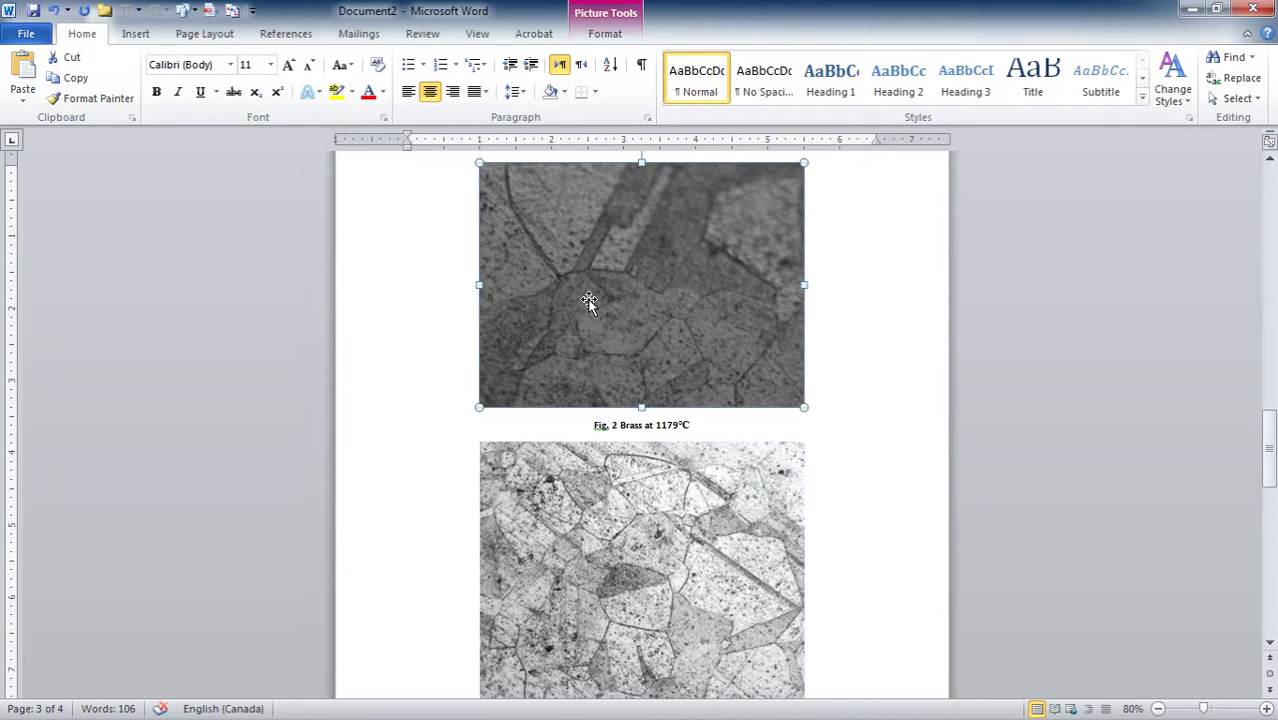
pyautogui.scroll(-5, 592, 300)
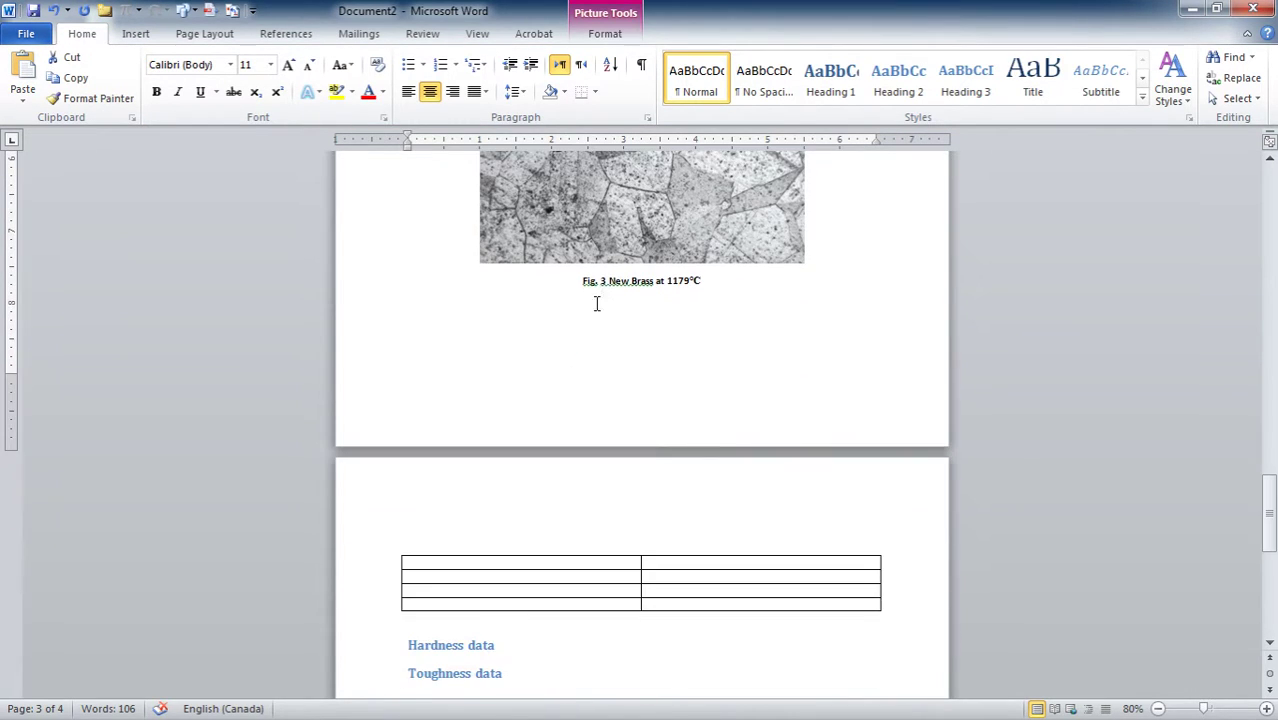
pyautogui.click(504, 566)
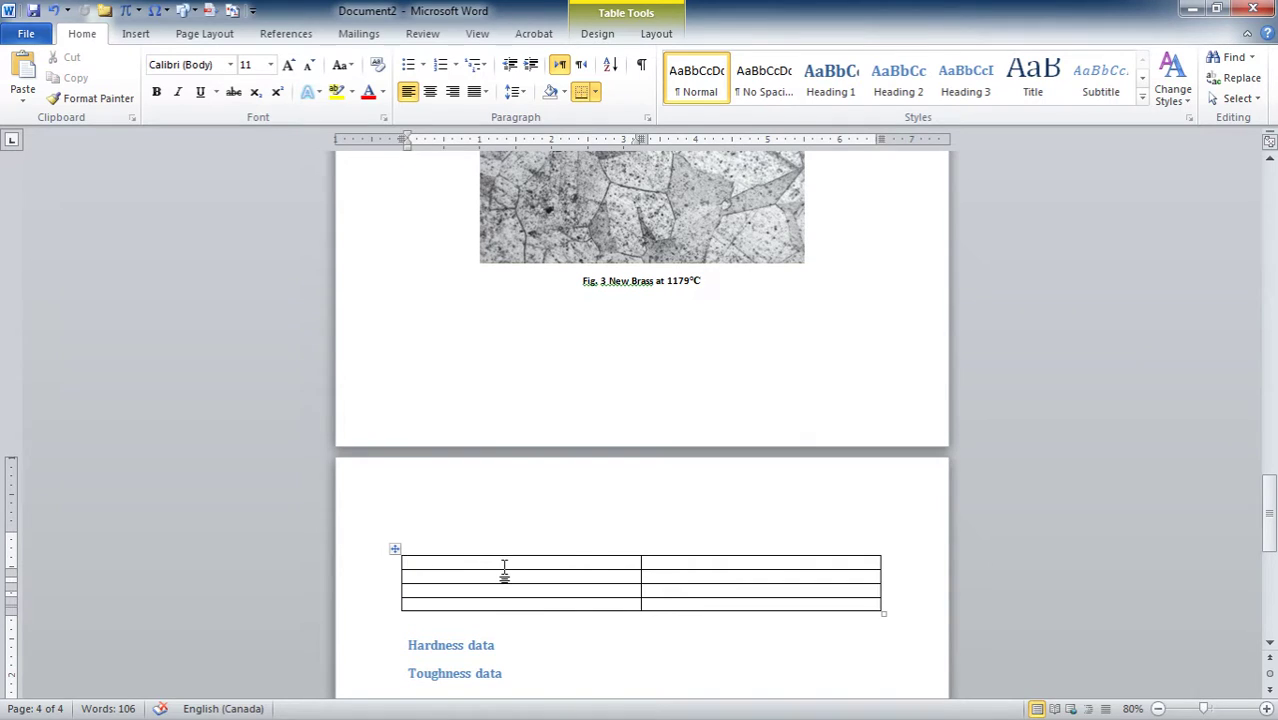
pyautogui.hotkey('ctrl', 'v')
# Shrink the pasted Fig. 2 micrograph by its corner handle to fit the left column.
pyautogui.scroll(-3, 532, 519)
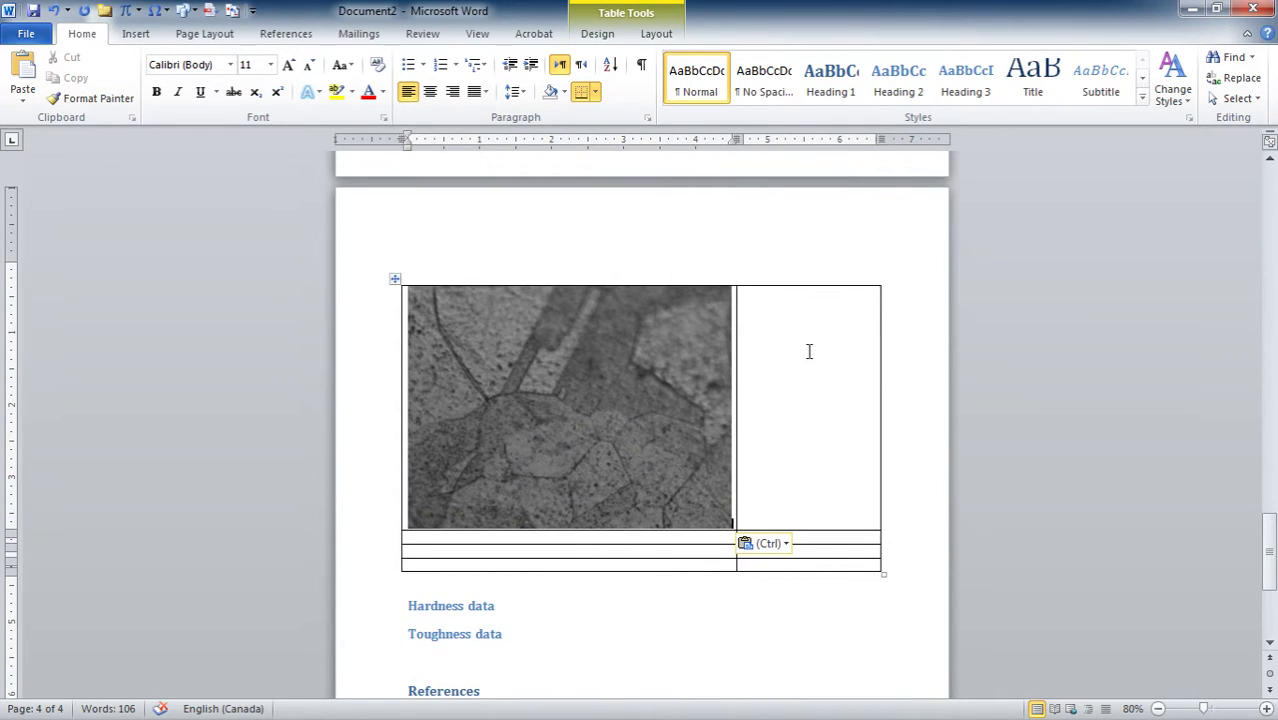
pyautogui.click(136, 33)
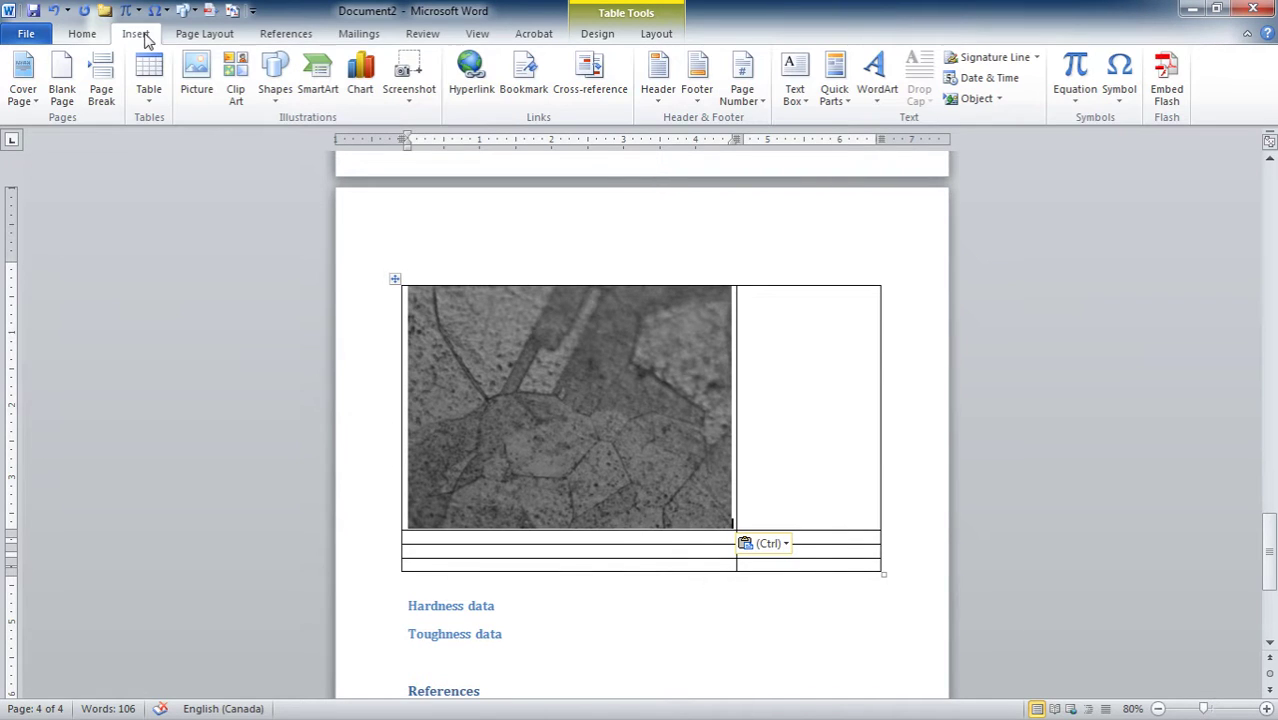
pyautogui.click(198, 82)
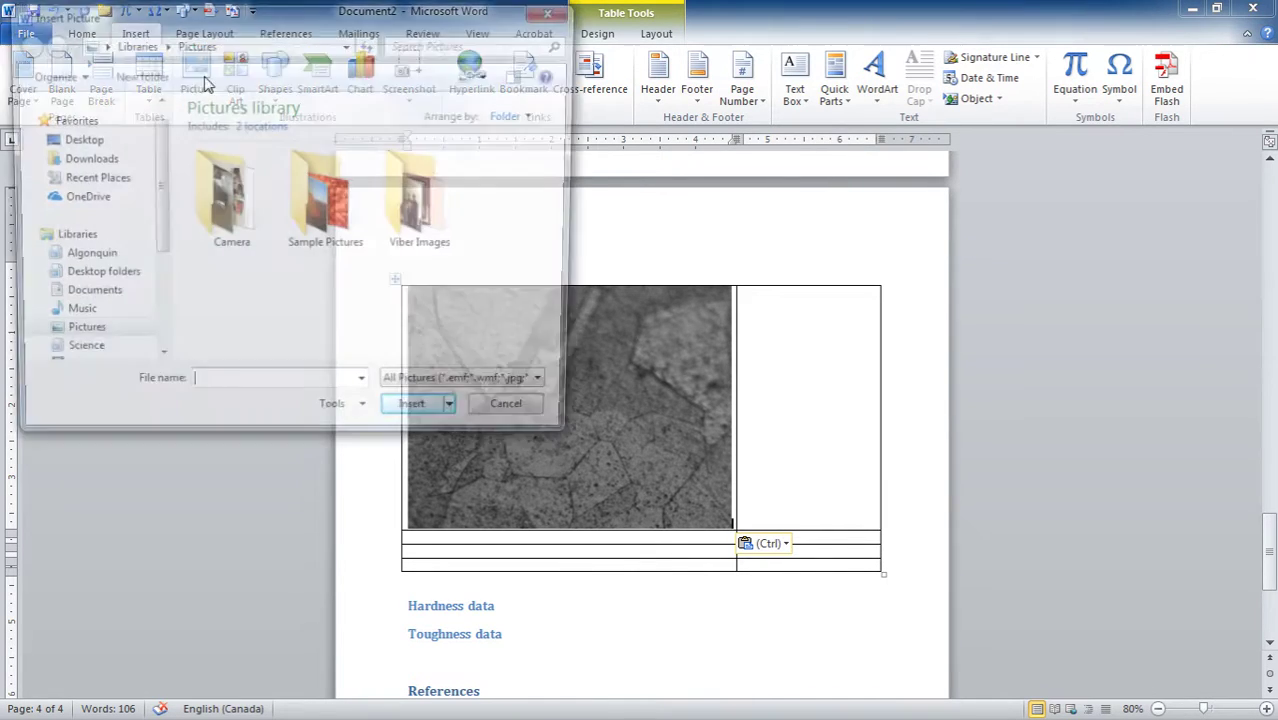
pyautogui.click(557, 10)
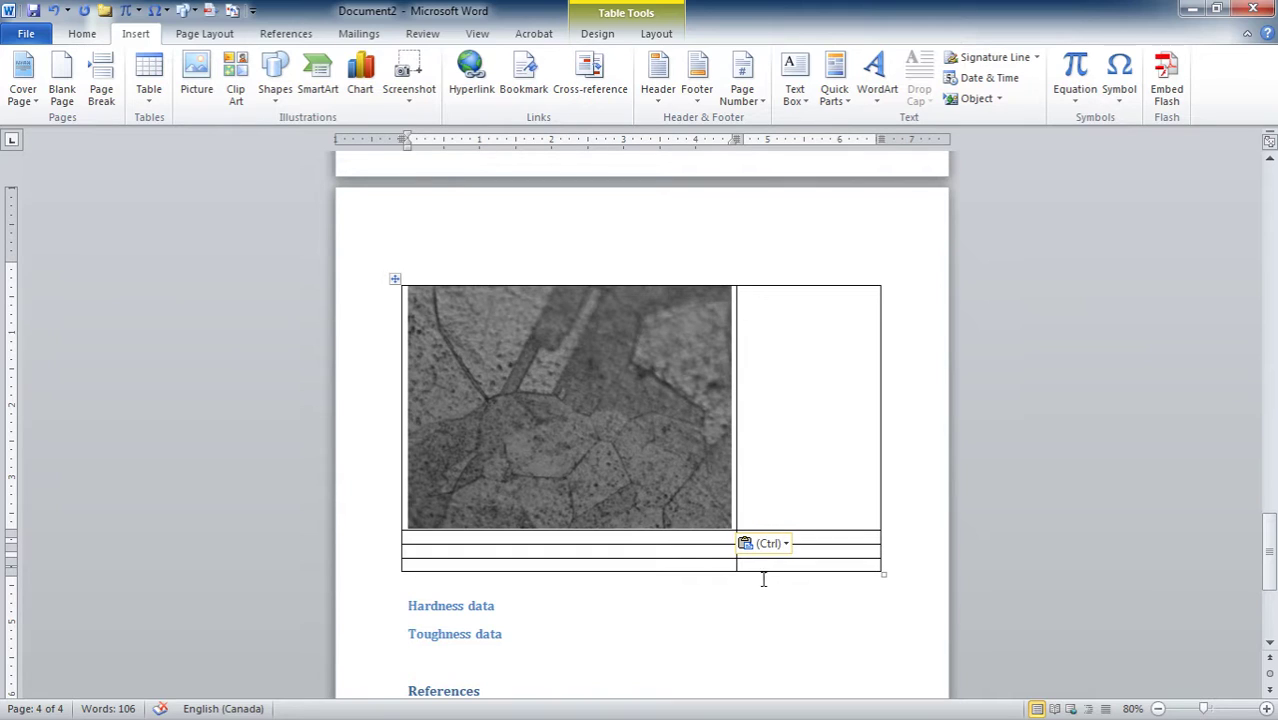
pyautogui.click(688, 487)
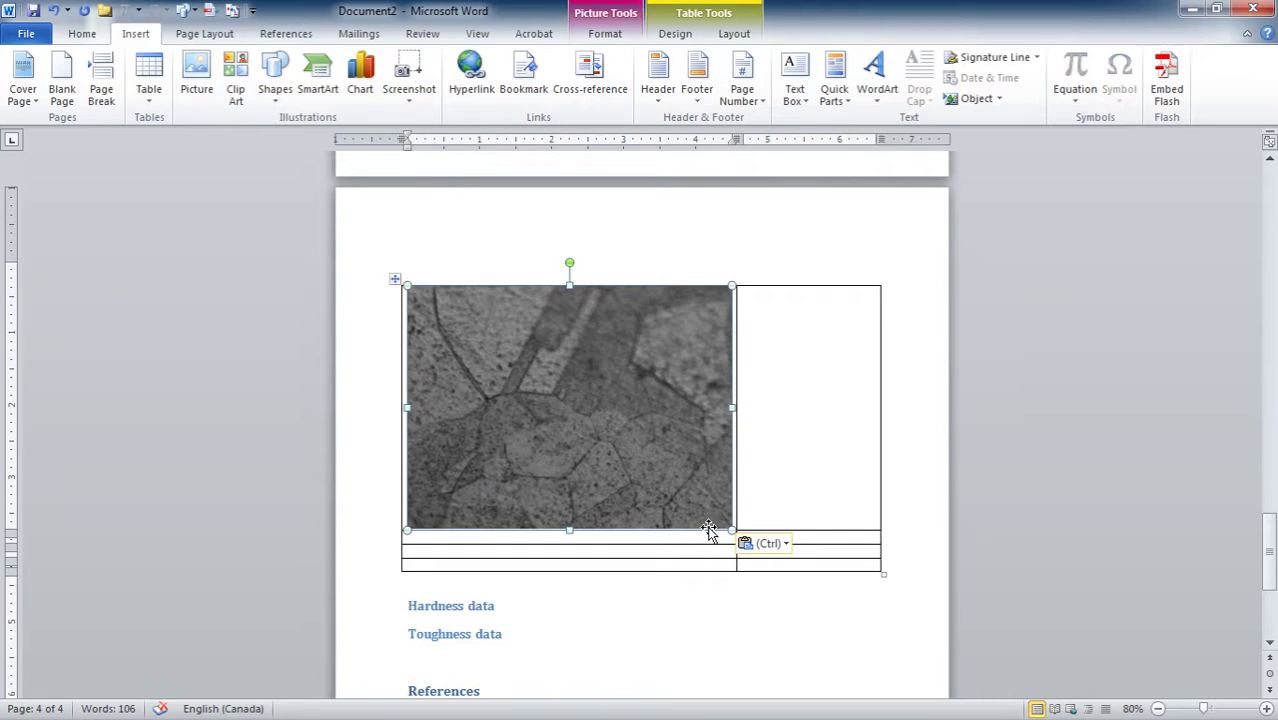
pyautogui.moveTo(732, 529); pyautogui.dragTo(583, 428)
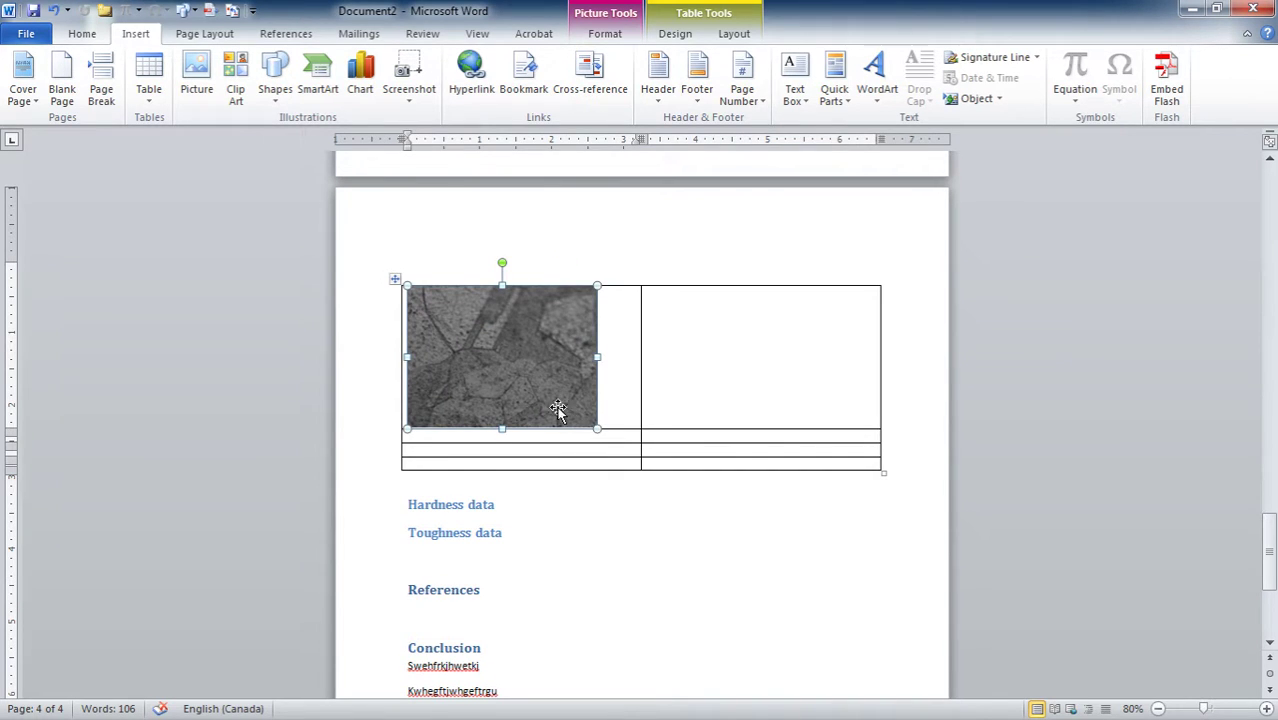
pyautogui.click(675, 312)
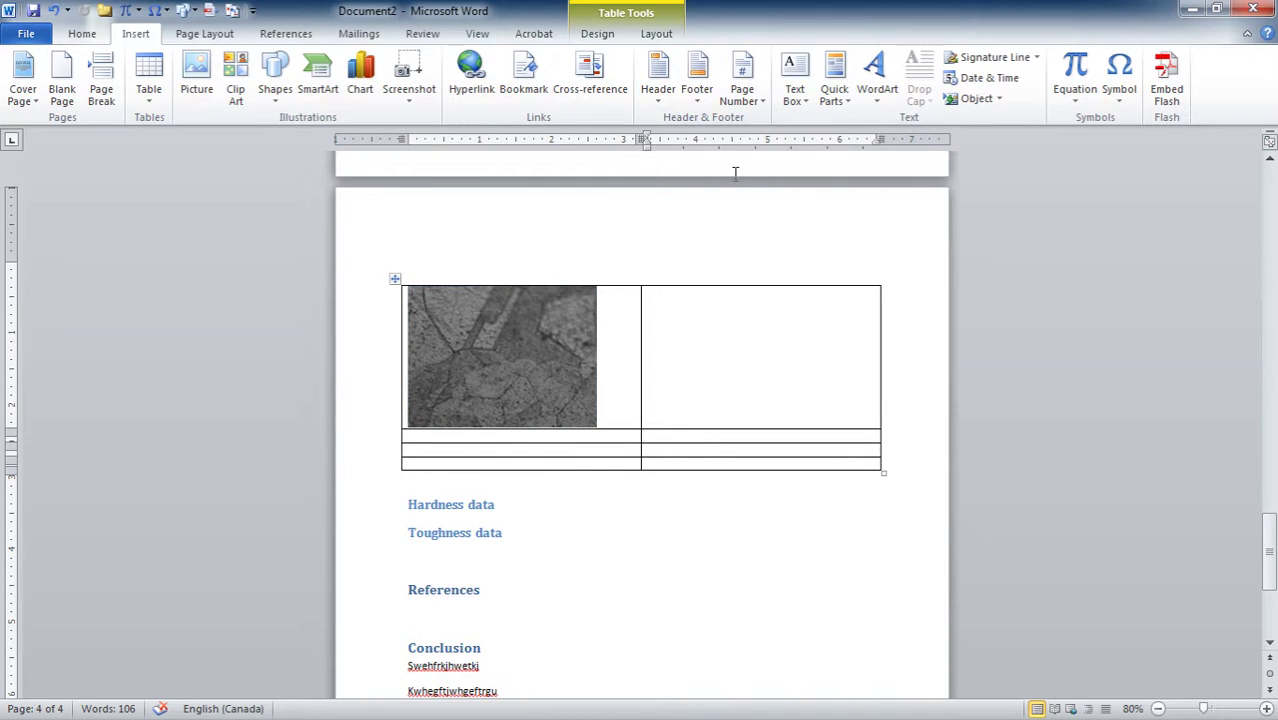
# Paste a copy of the Fig. 3 micrograph into the right cell and shrink it to the left image's height.
pyautogui.scroll(2, 631, 375)
pyautogui.scroll(8, 631, 375)
pyautogui.click(660, 368)
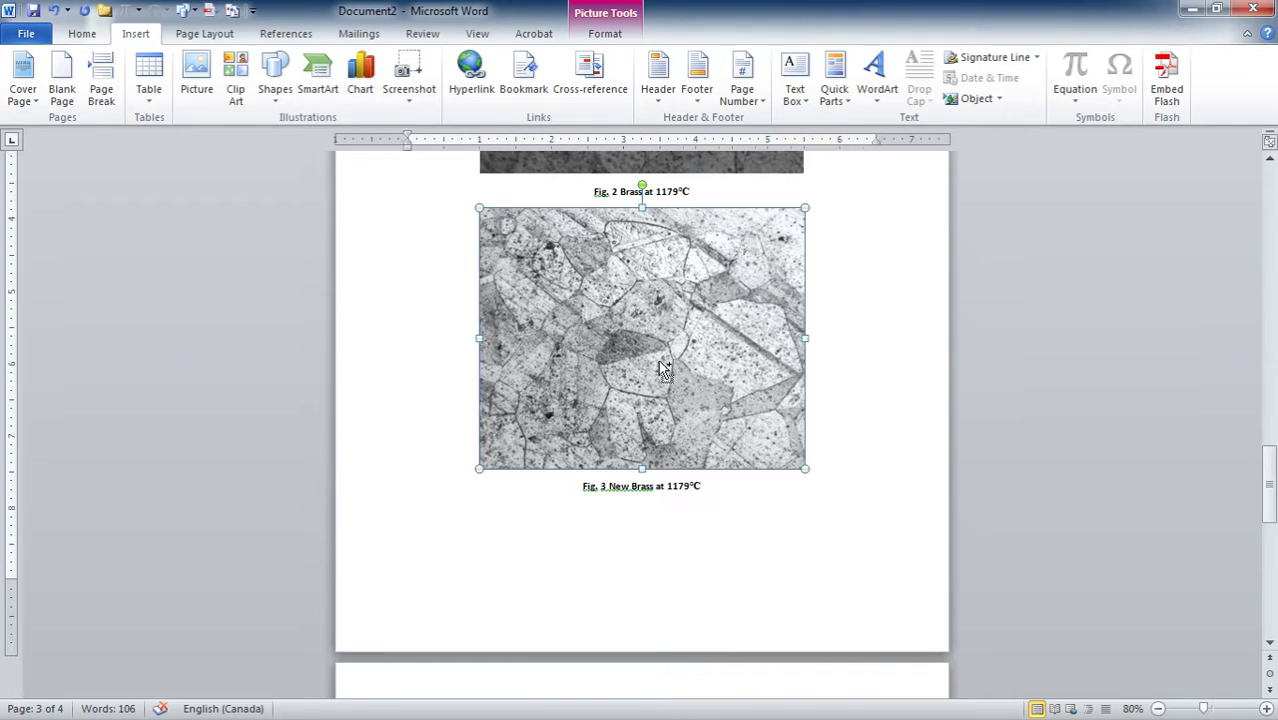
pyautogui.scroll(-10, 665, 375)
pyautogui.click(686, 385)
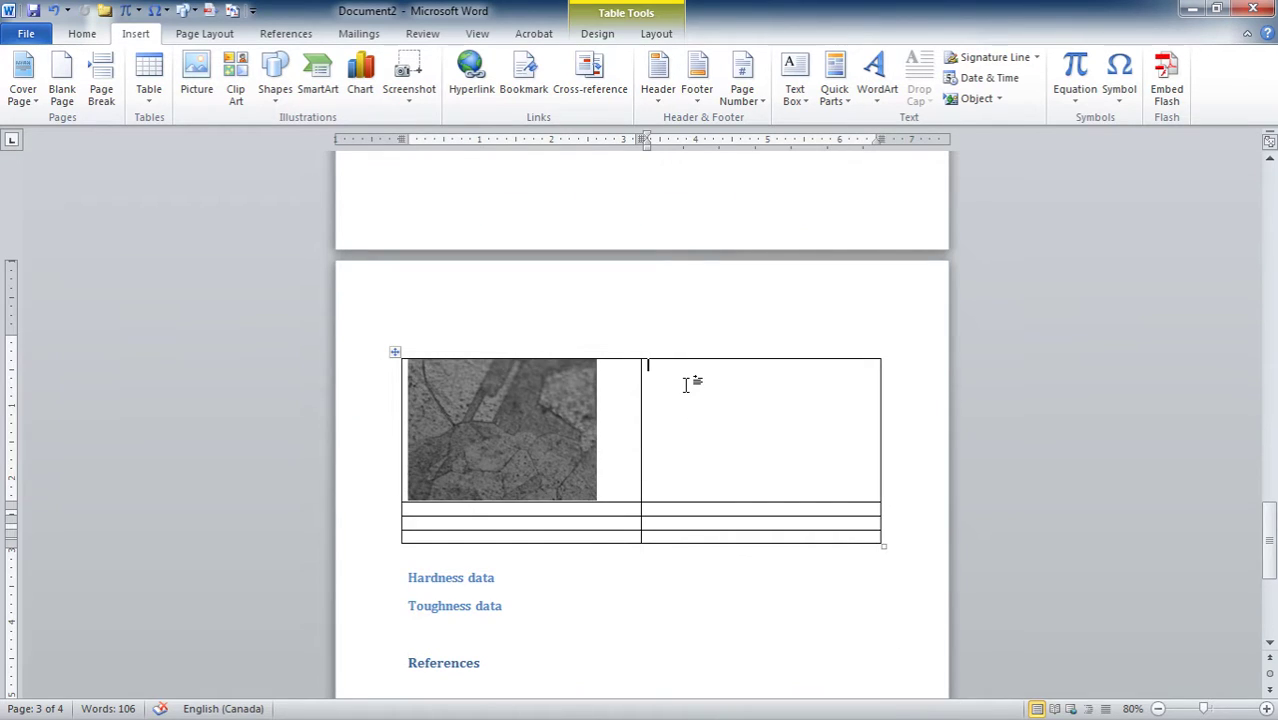
pyautogui.hotkey('ctrl', 'v')
pyautogui.click(678, 465)
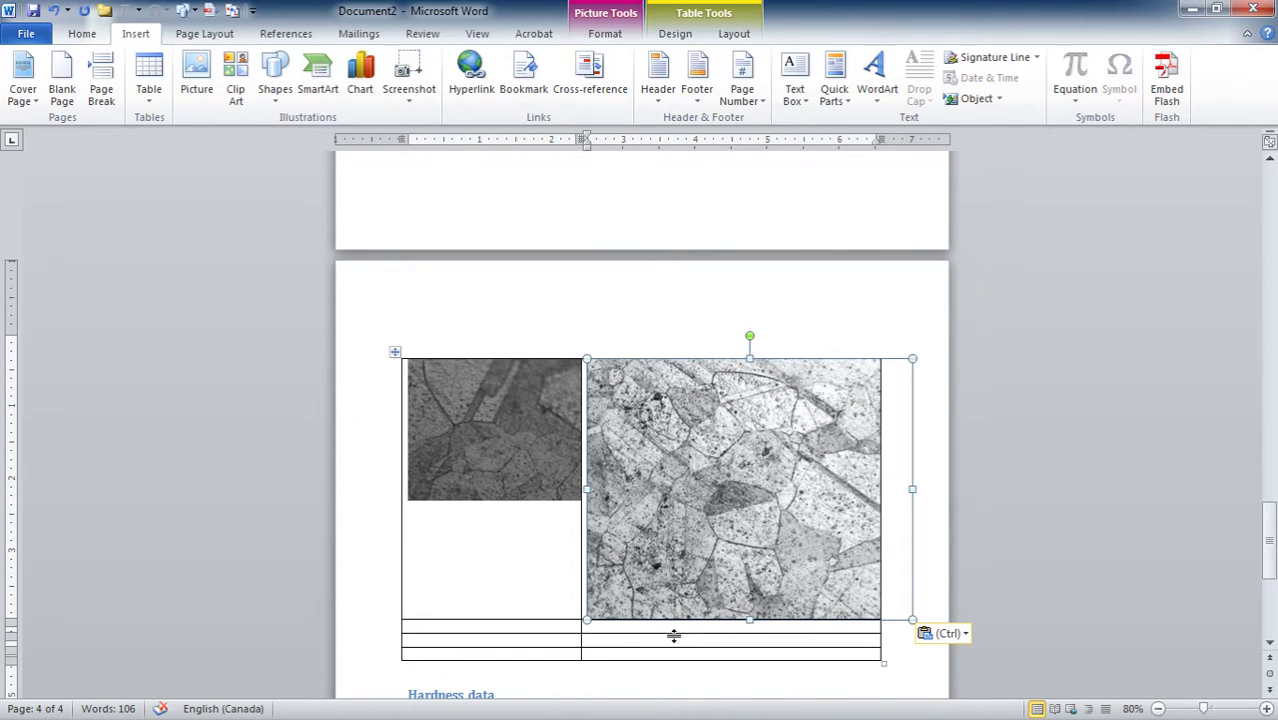
pyautogui.moveTo(586, 620); pyautogui.dragTo(736, 500)
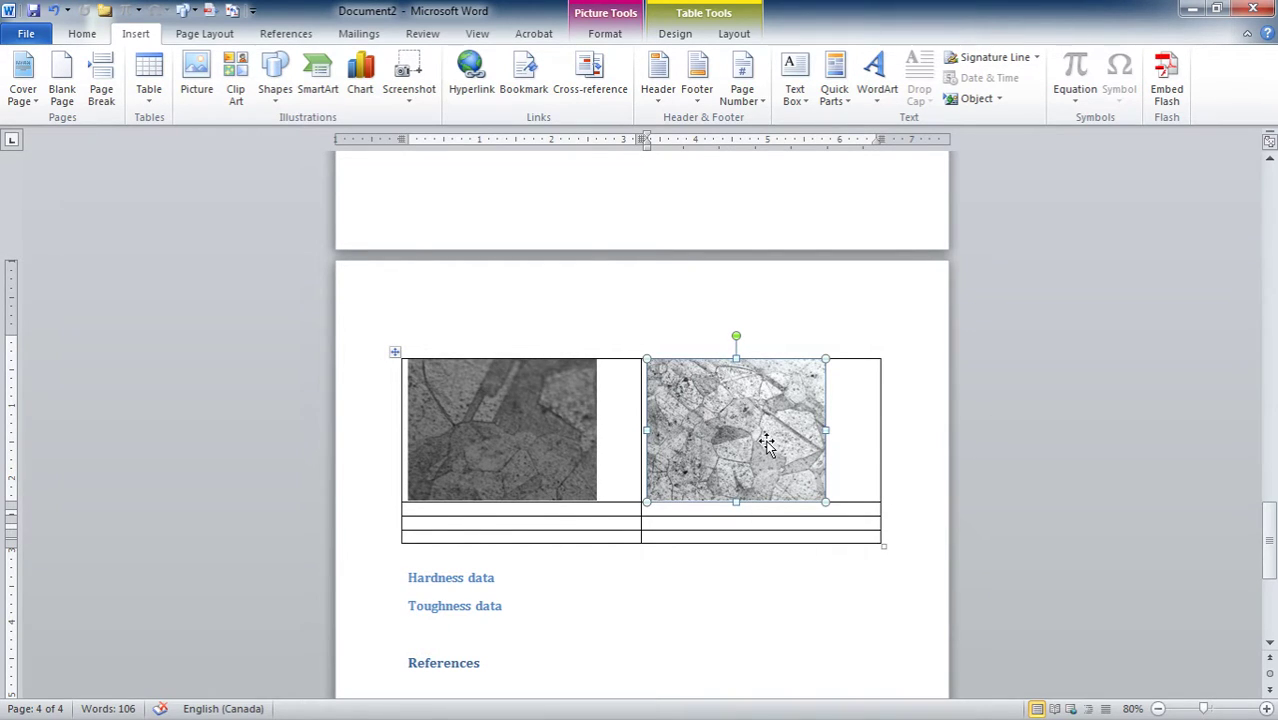
pyautogui.click(520, 512)
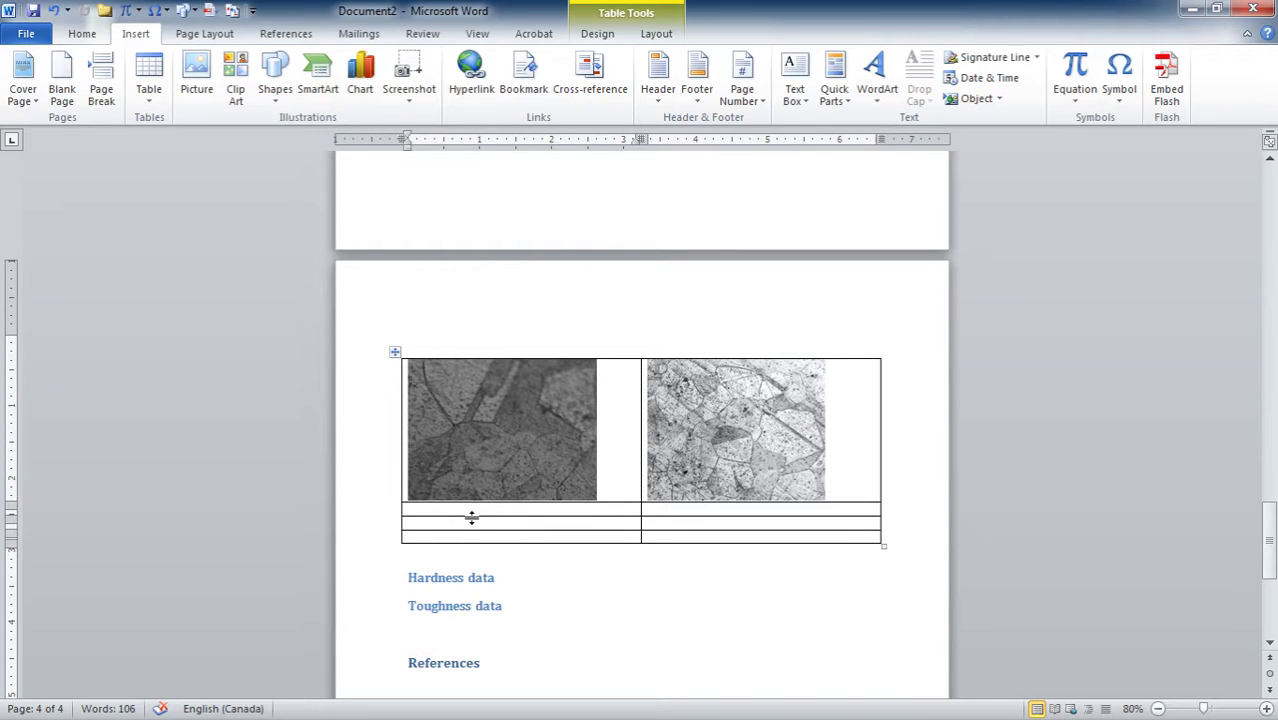
# Type 'a)' under the left image, undoing its auto-numbering, and 'b)' under the right image.
pyautogui.write('a)')
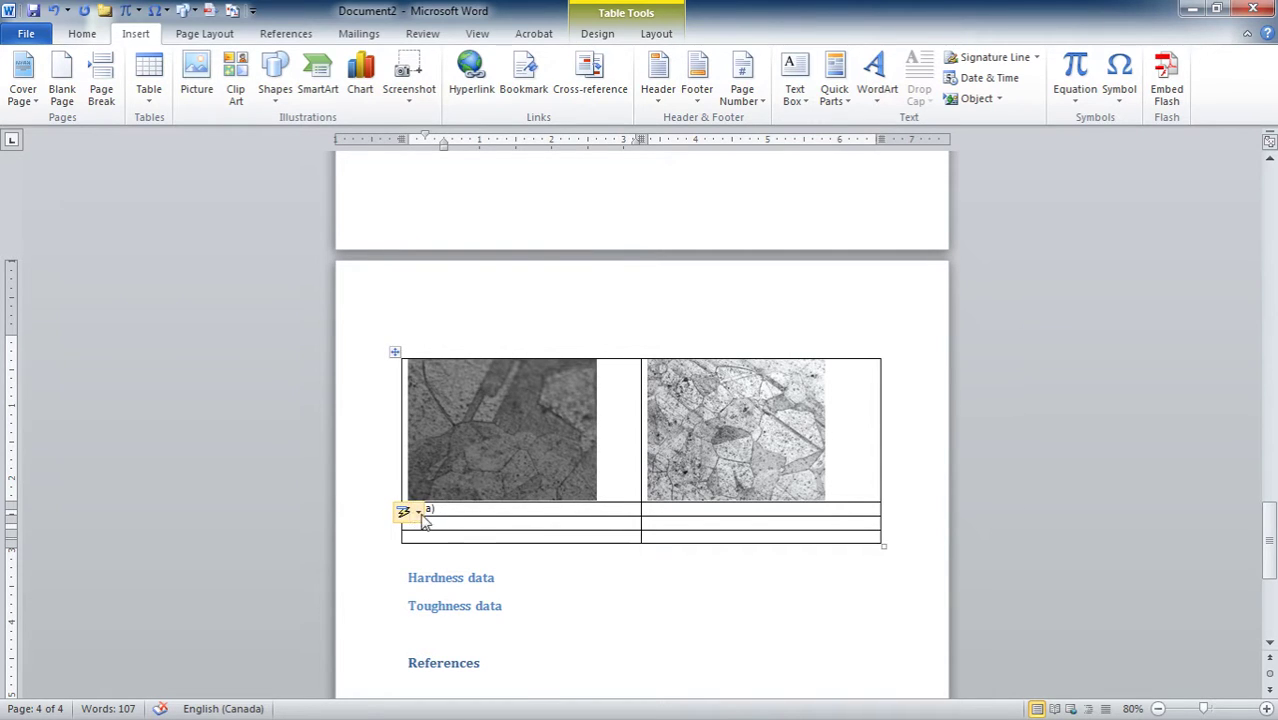
pyautogui.hotkey('ctrl', 'z')
pyautogui.click(716, 508)
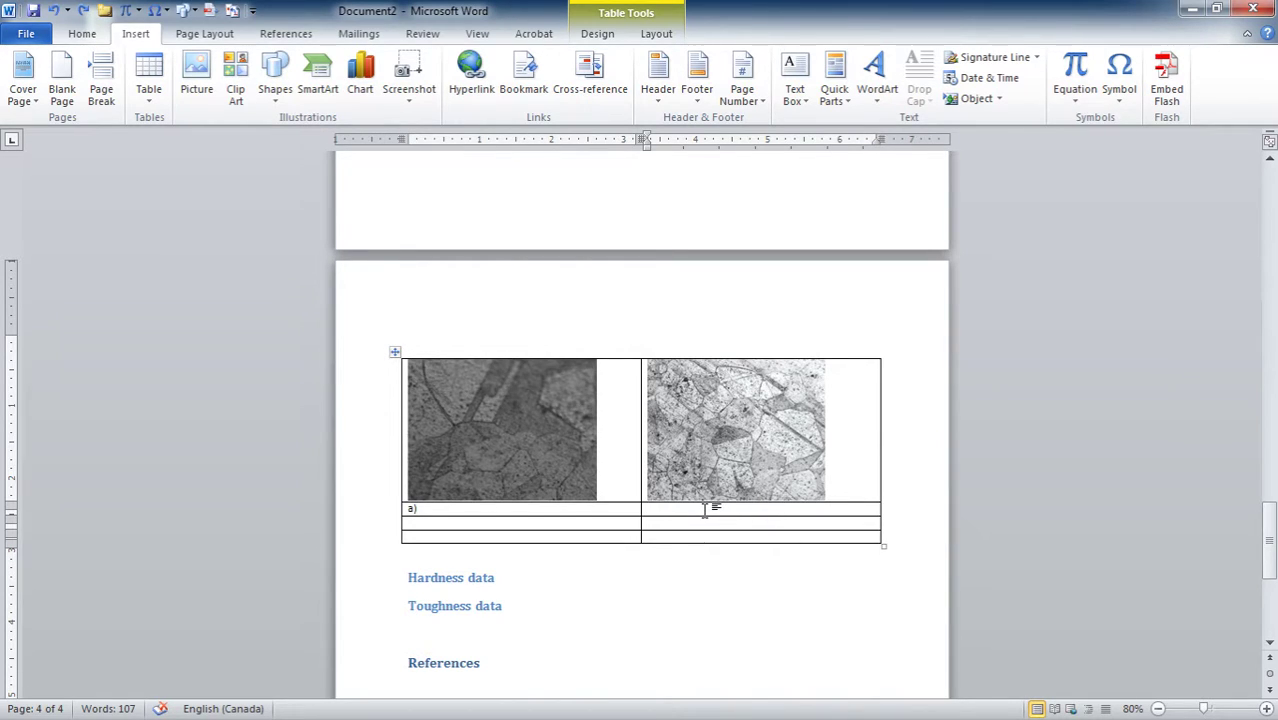
pyautogui.click(421, 512)
pyautogui.click(662, 512)
pyautogui.write('b)')
# Select the two blank rows beneath the labels and apply Delete Rows.
pyautogui.moveTo(406, 523); pyautogui.dragTo(923, 548)
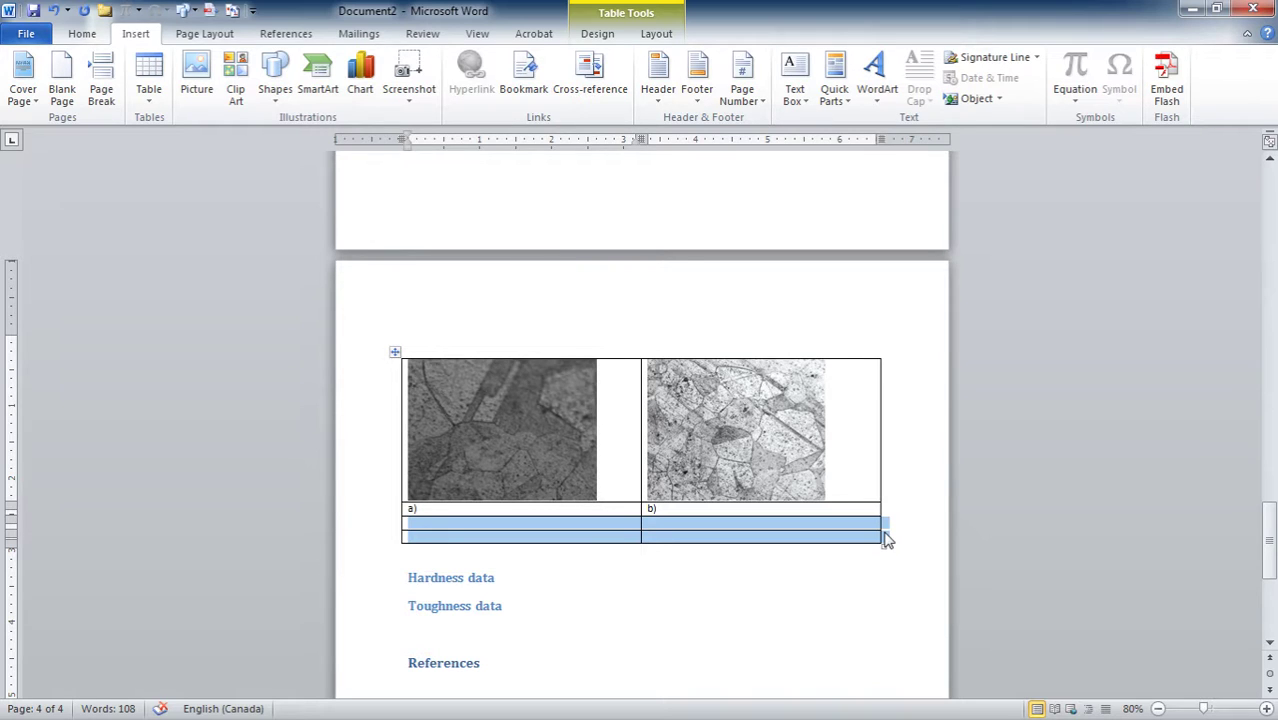
pyautogui.rightClick(818, 534)
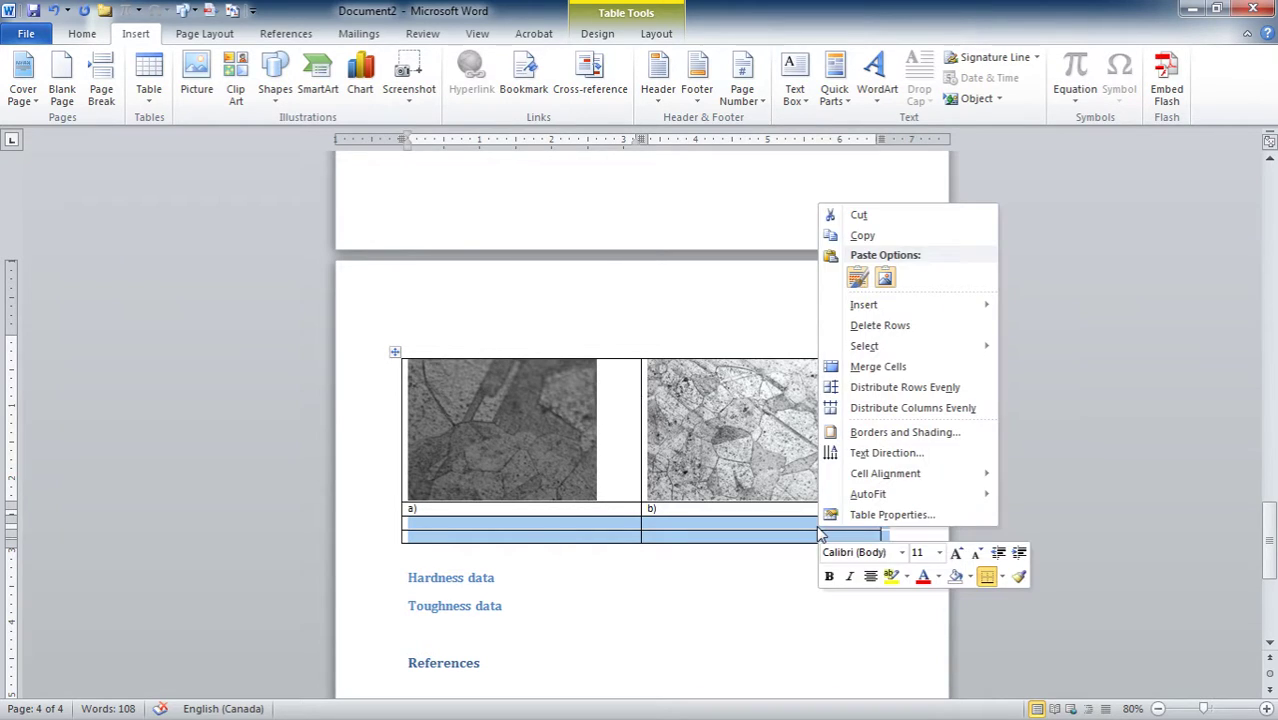
pyautogui.click(922, 329)
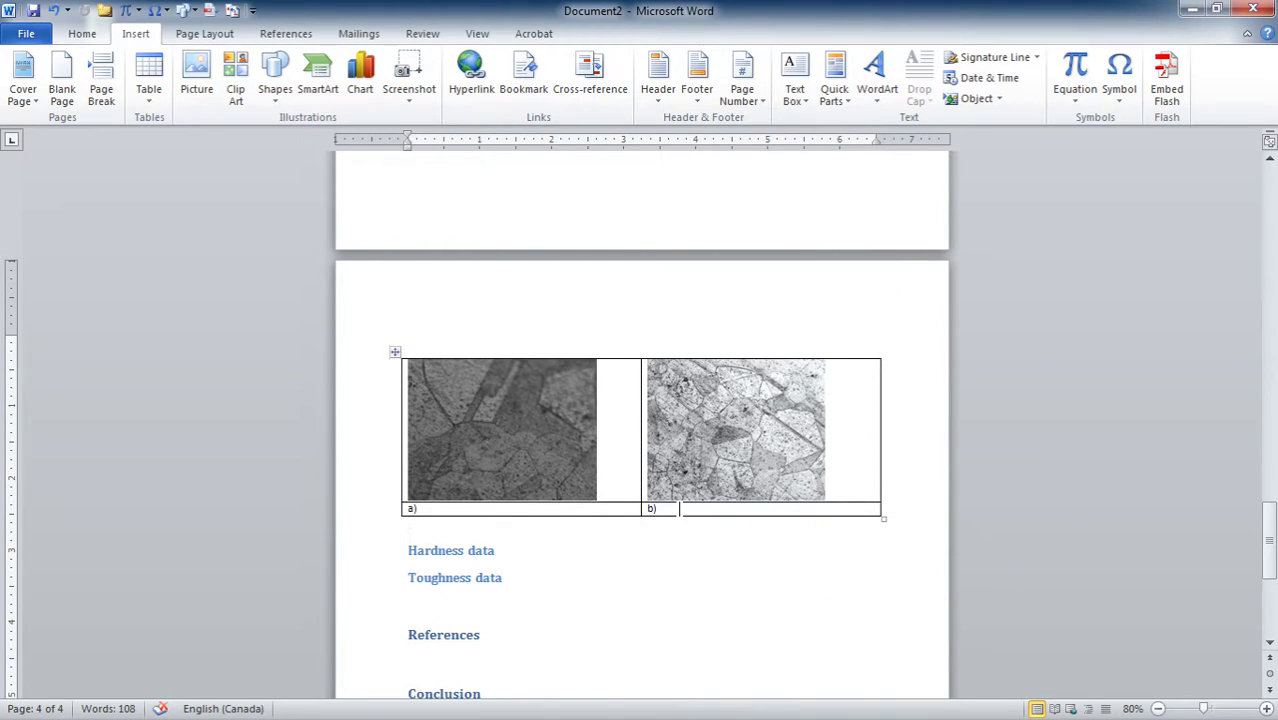
# Select the whole table and apply Center alignment from the Home tab.
pyautogui.moveTo(656, 505); pyautogui.dragTo(575, 468)
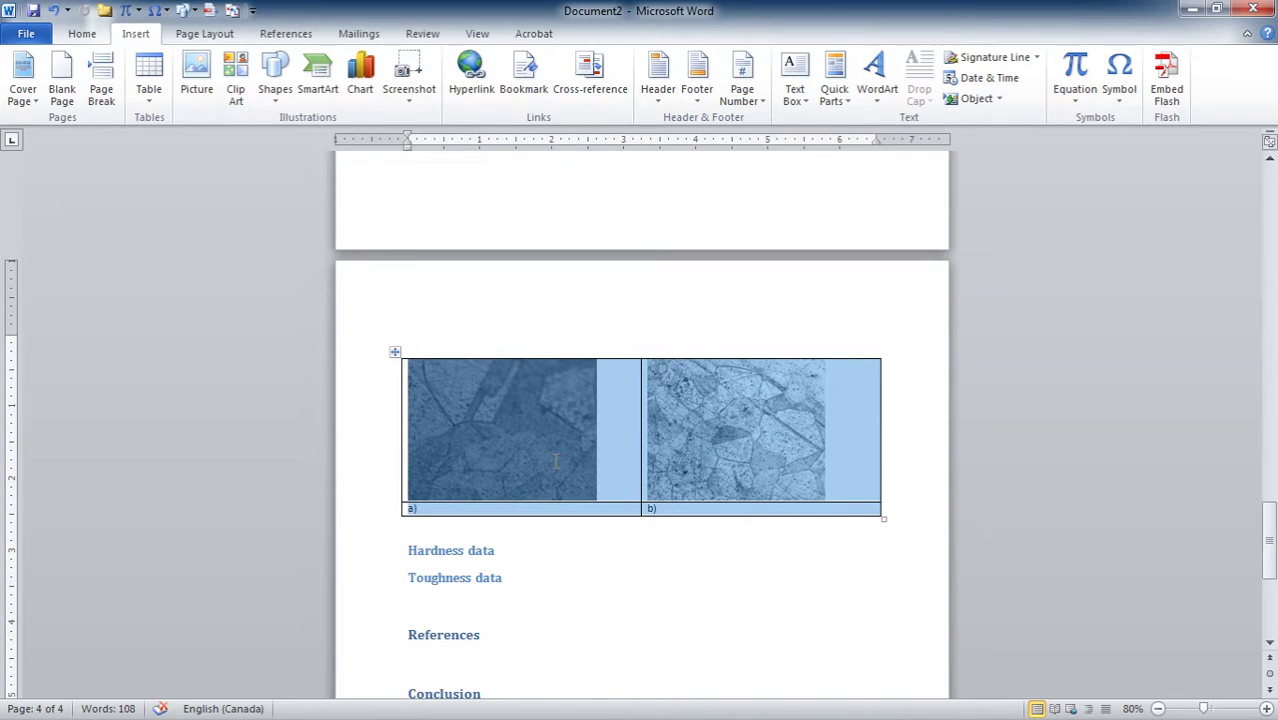
pyautogui.click(98, 34)
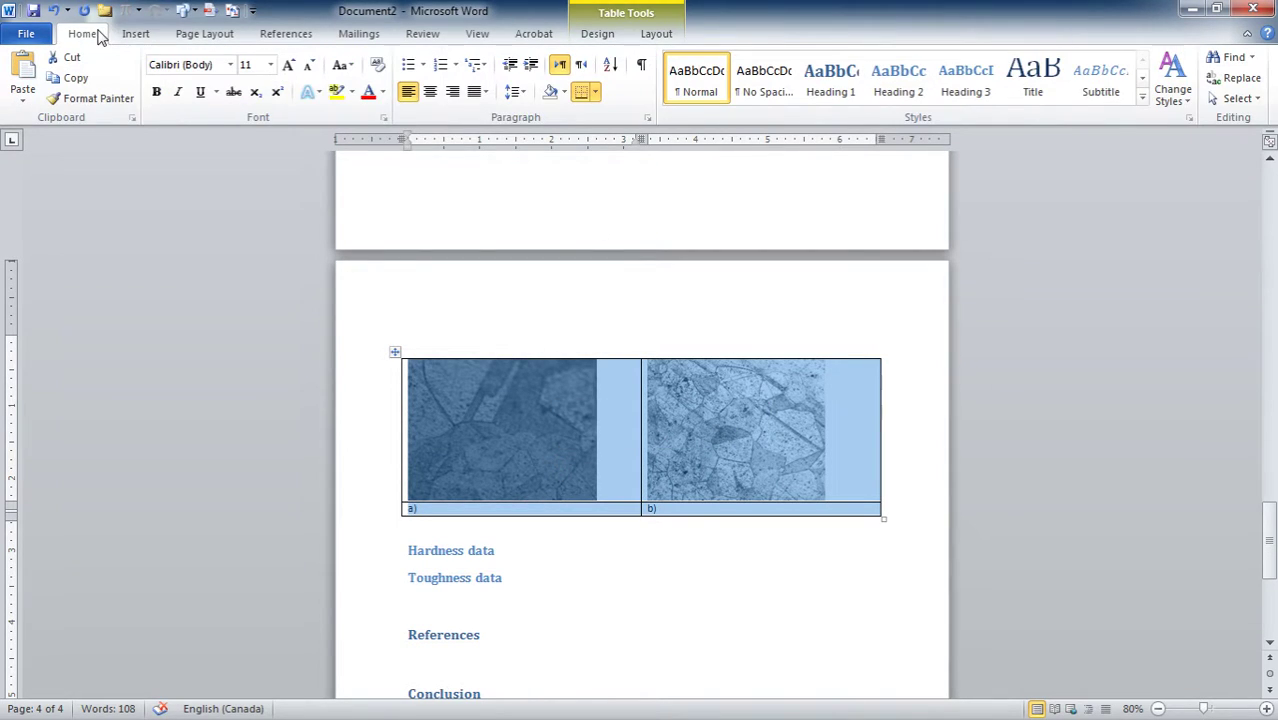
pyautogui.click(431, 93)
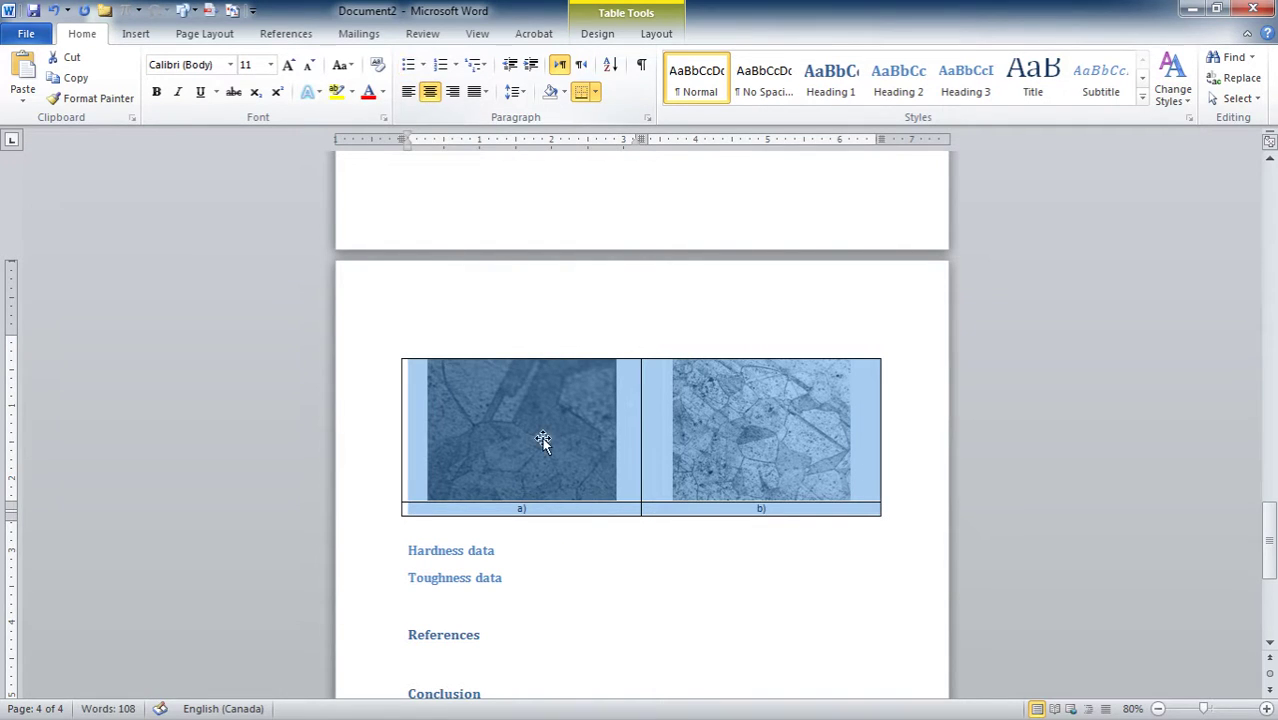
pyautogui.click(456, 524)
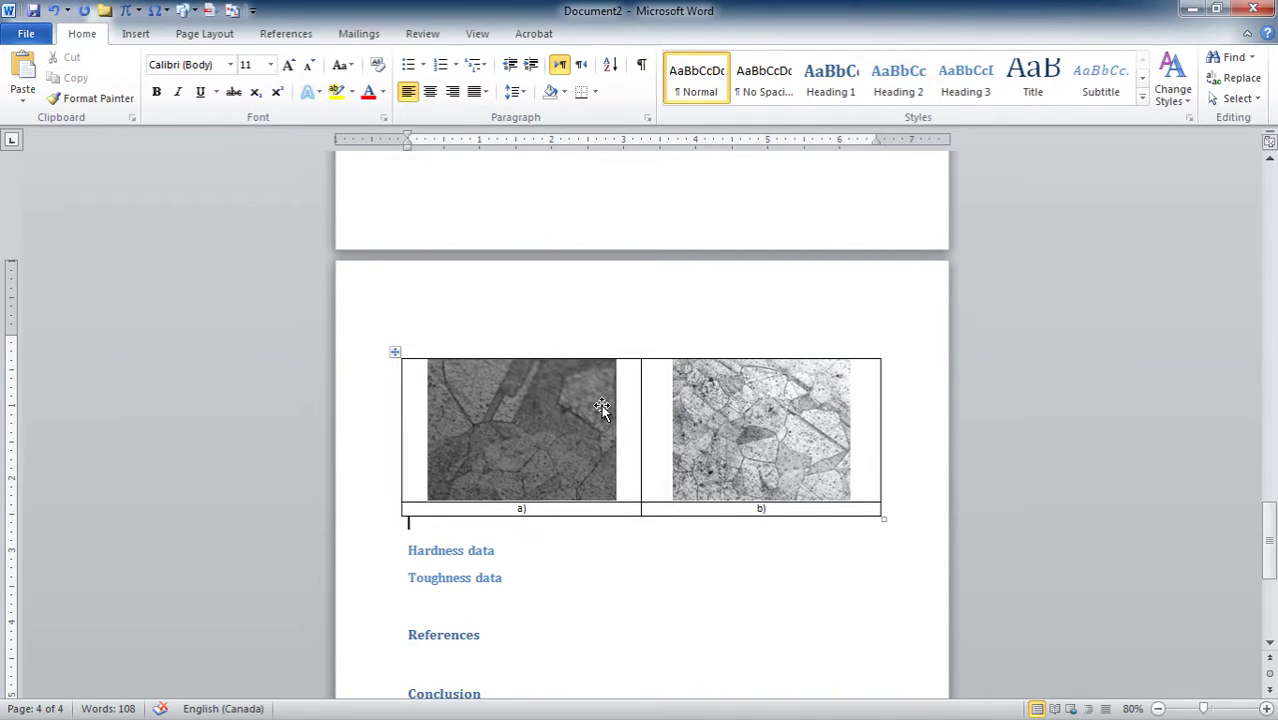
# Open Insert Caption for the whole table, proposing 'Fig. 4' positioned below it.
pyautogui.click(396, 353)
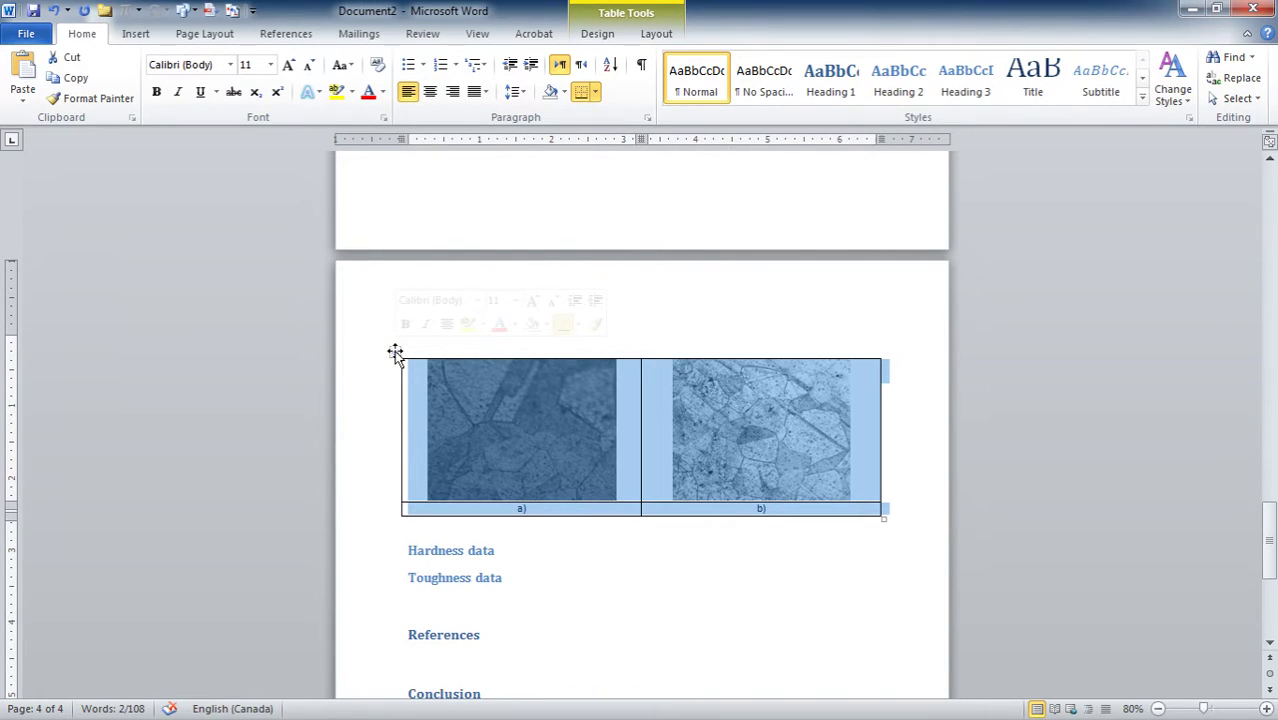
pyautogui.rightClick(396, 353)
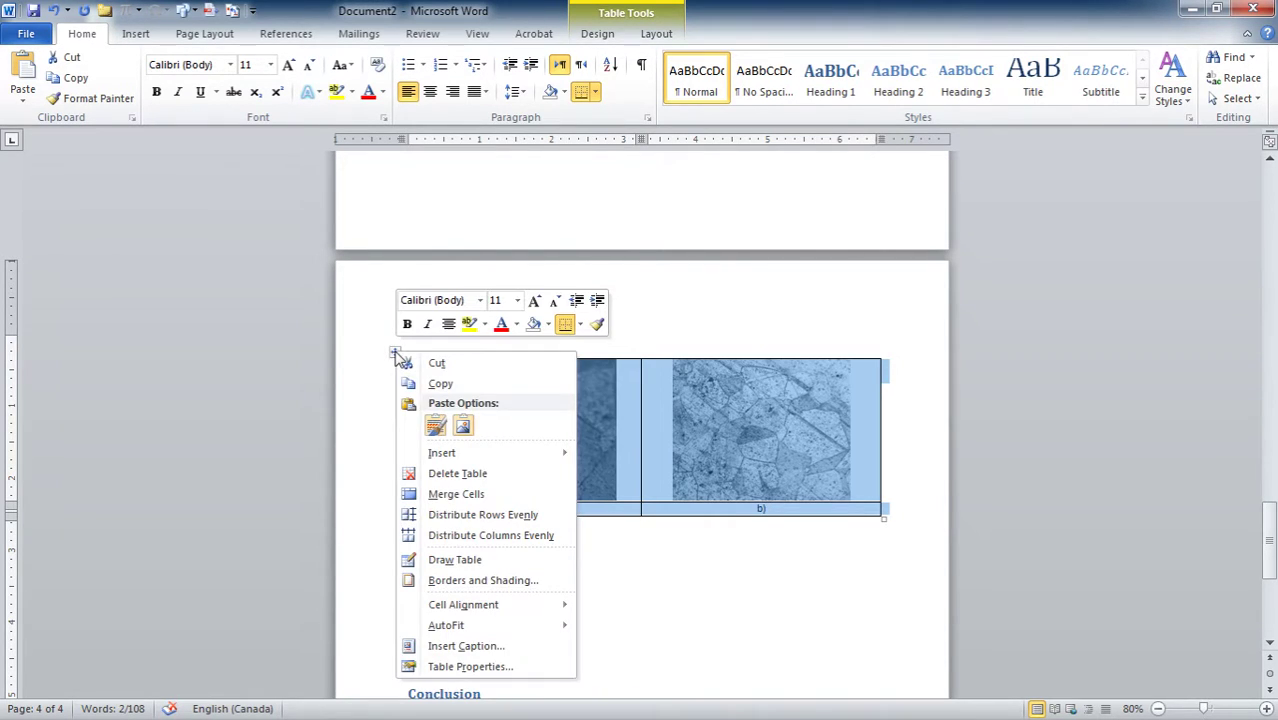
pyautogui.click(466, 646)
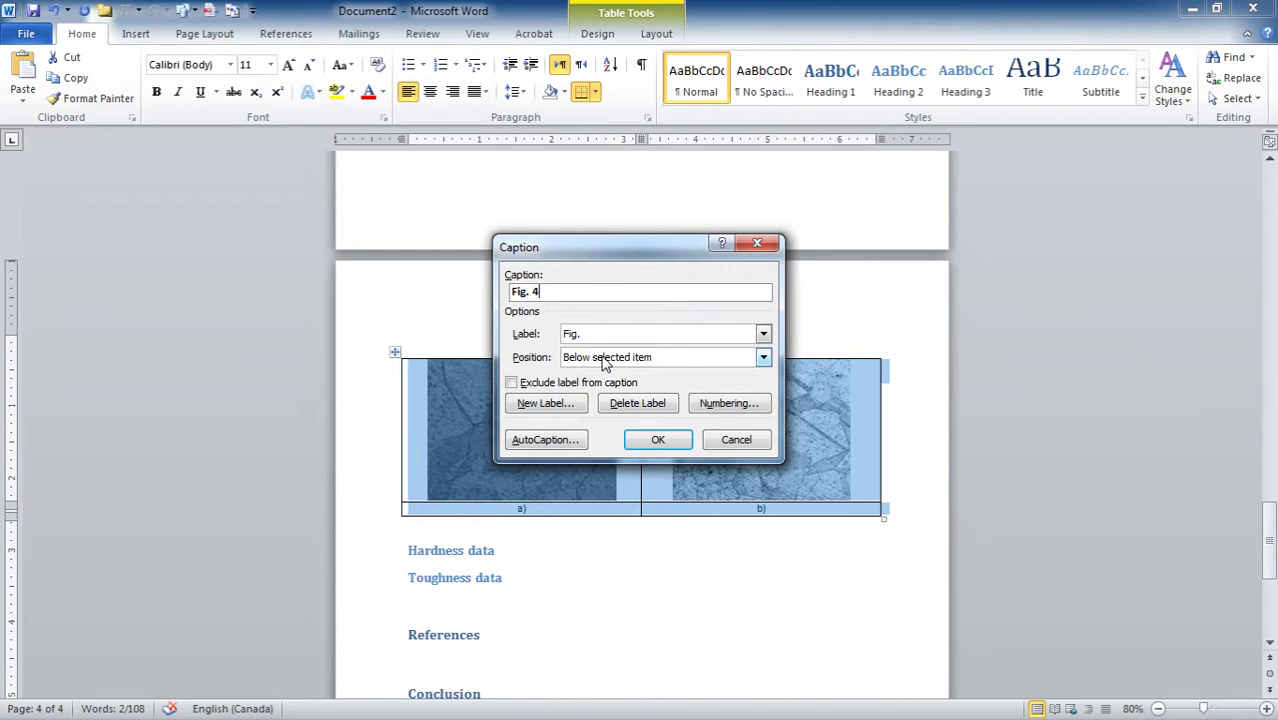
# Accept and center the Fig. 4 caption, adding 'brass at 1179°C but a)low resolution b) high resolution'.
pyautogui.click(672, 440)
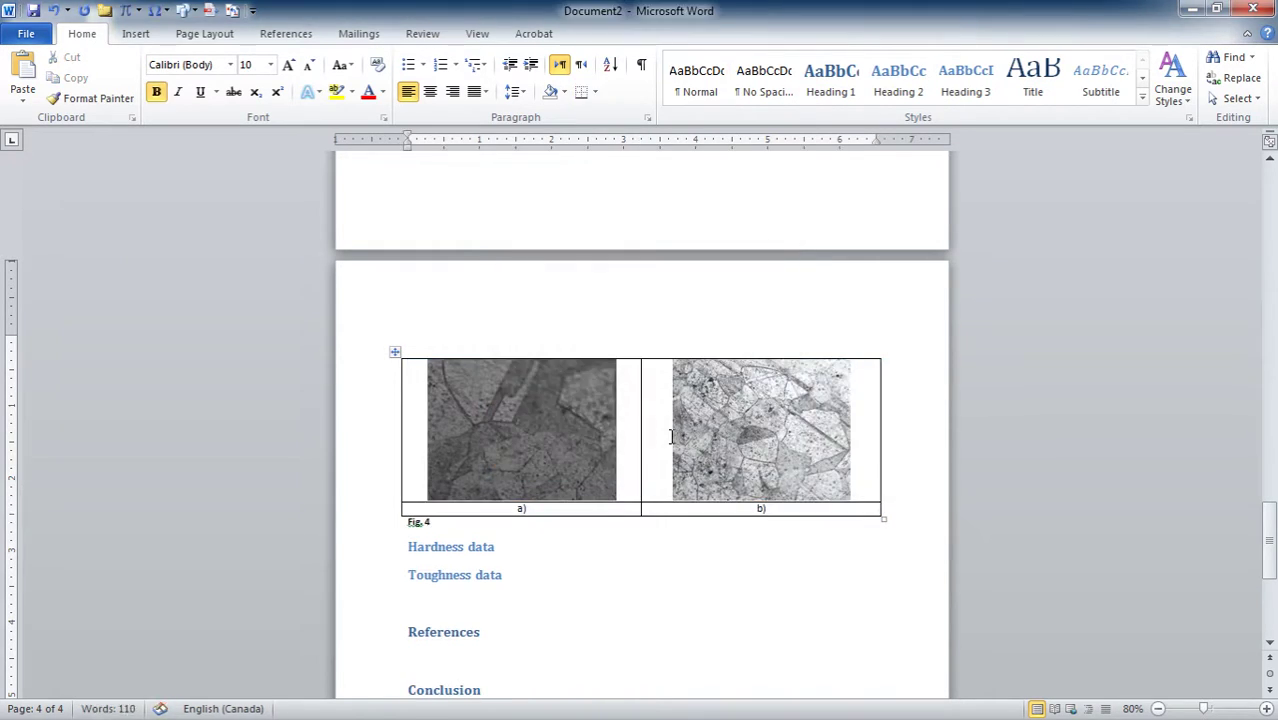
pyautogui.click(430, 91)
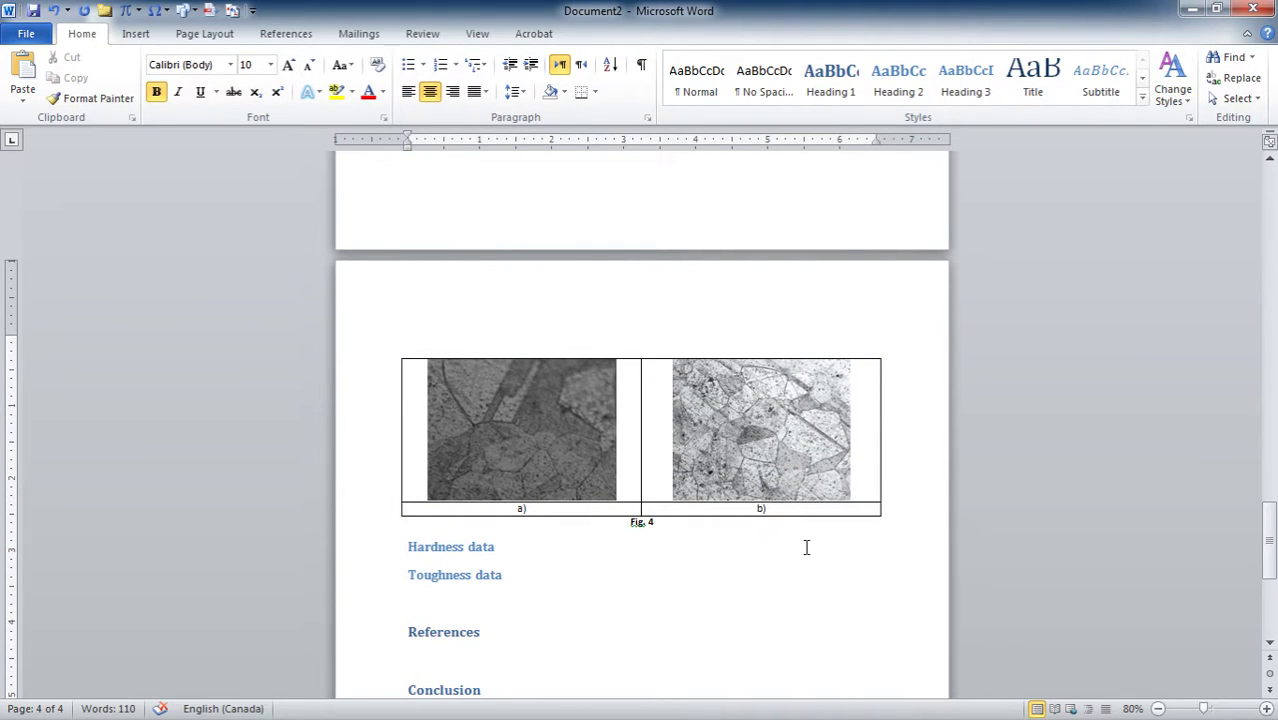
pyautogui.write('brass')
pyautogui.write(' at')
pyautogui.write(' 1179')
pyautogui.write('°C')
pyautogui.write(' but')
pyautogui.write(' a)')
pyautogui.write('lo')
pyautogui.write('w resolu')
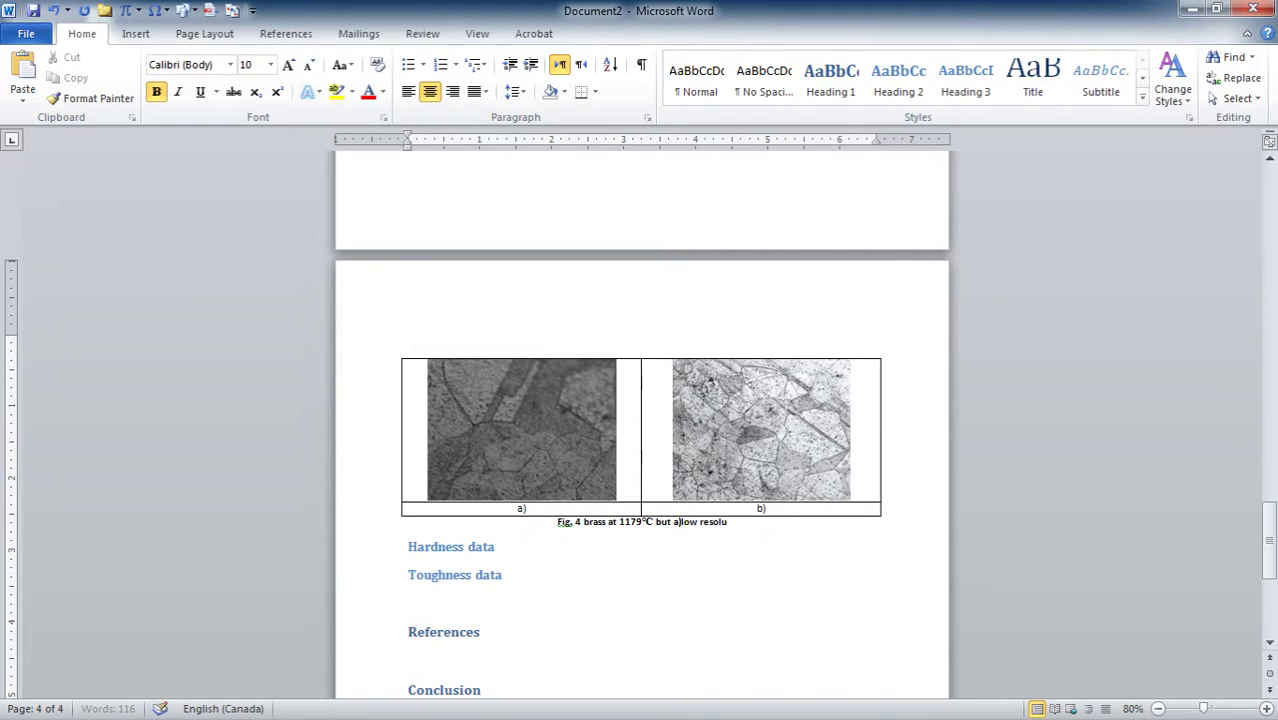
pyautogui.write('tion')
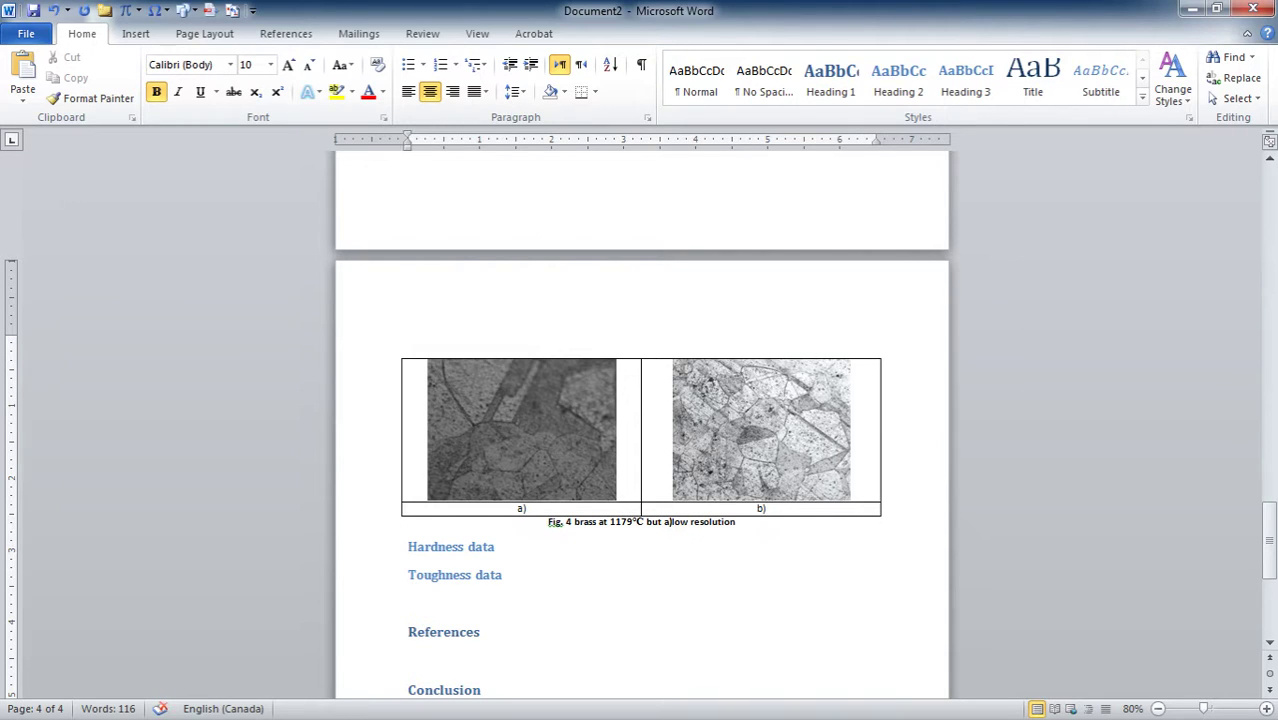
pyautogui.write(' b')
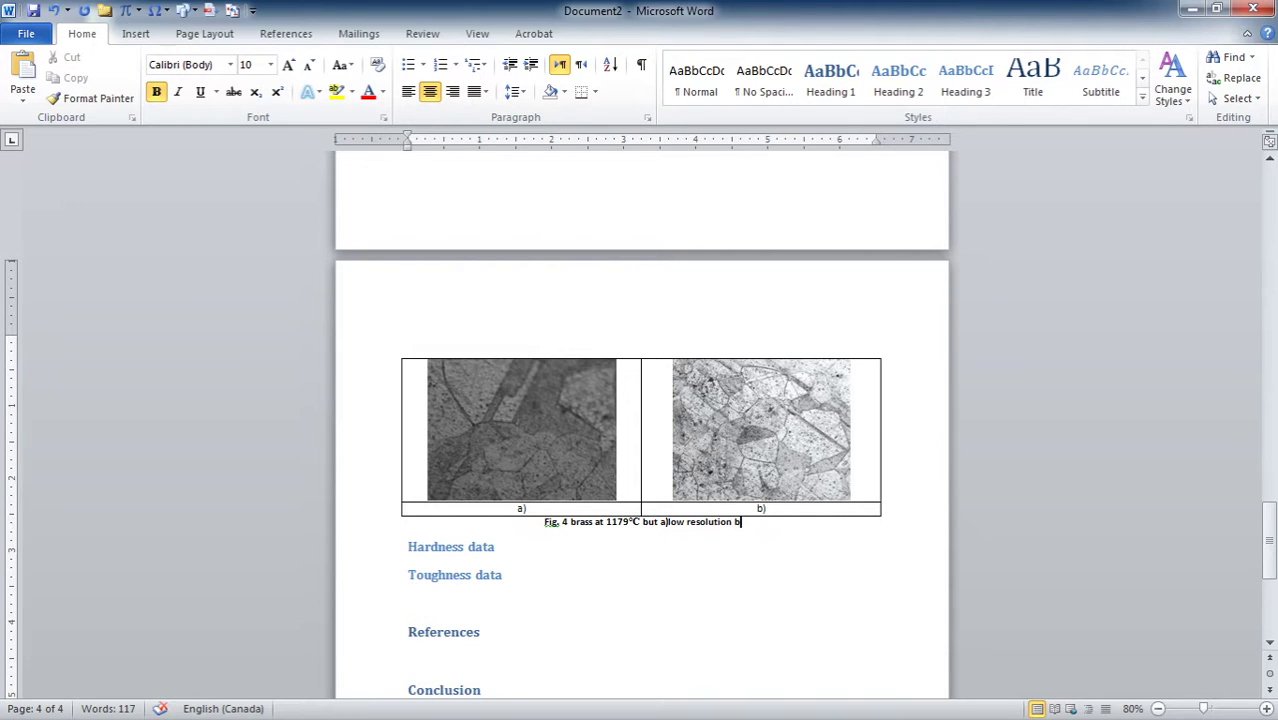
pyautogui.write(') high resul')
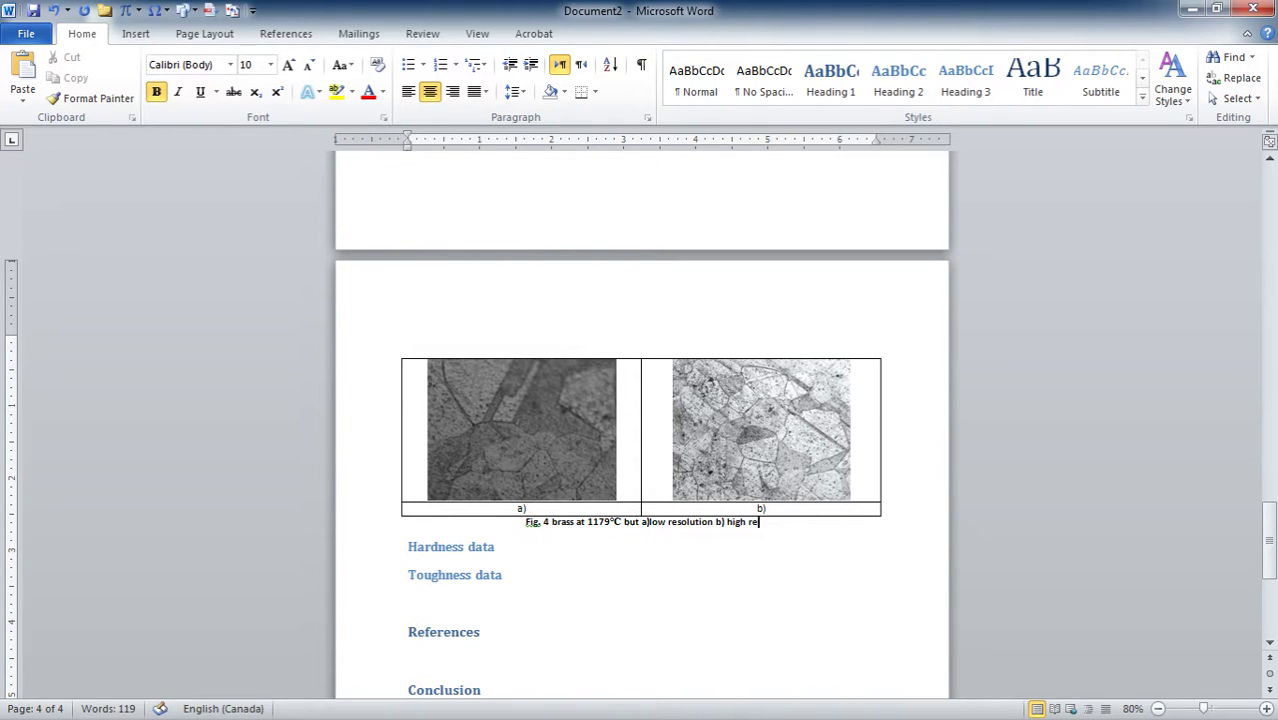
pyautogui.press('BackSpace')
pyautogui.press('BackSpace')
pyautogui.press('BackSpace')
pyautogui.write('solution')
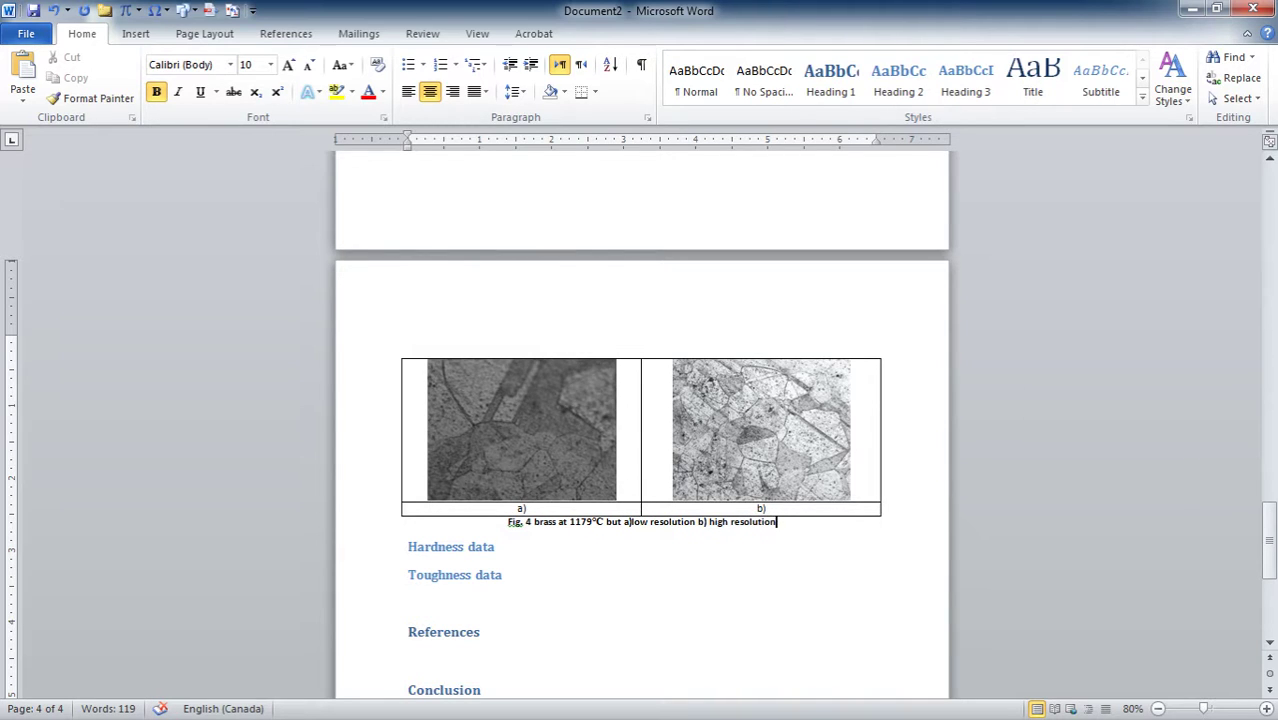
pyautogui.click(624, 549)
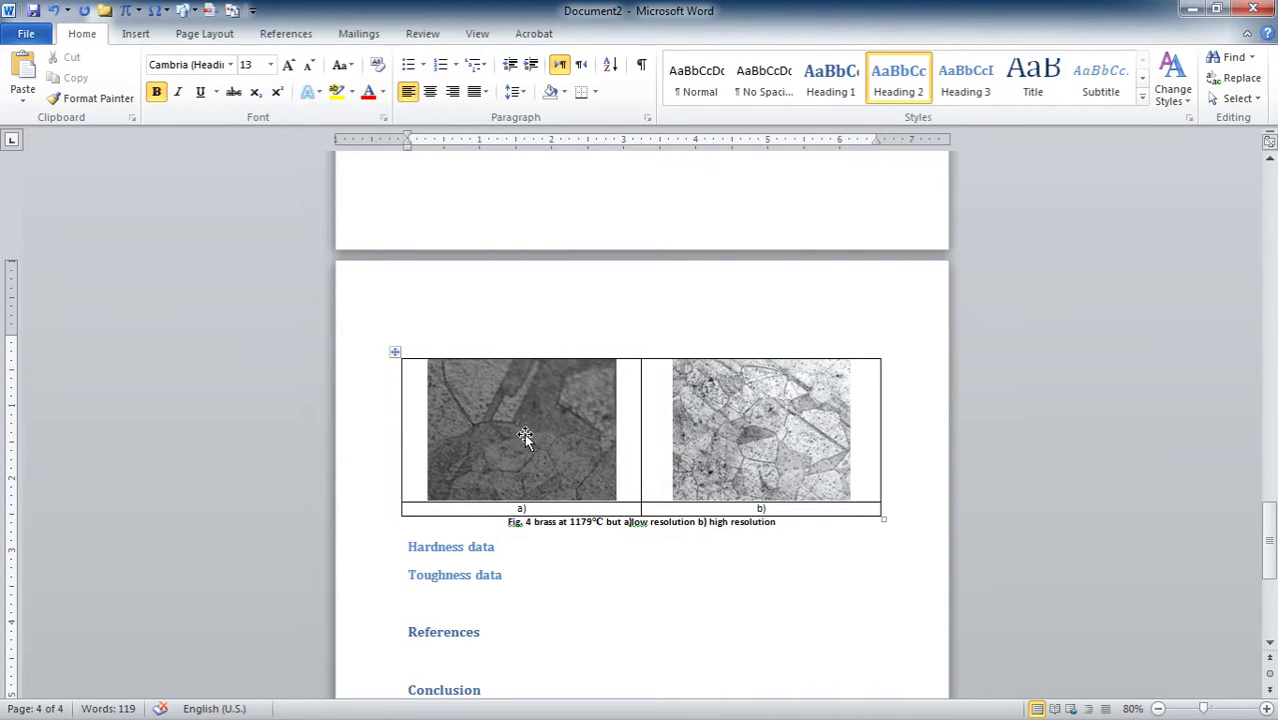
# Apply No Border to the whole micrograph table from the Table Design Borders list.
pyautogui.click(396, 354)
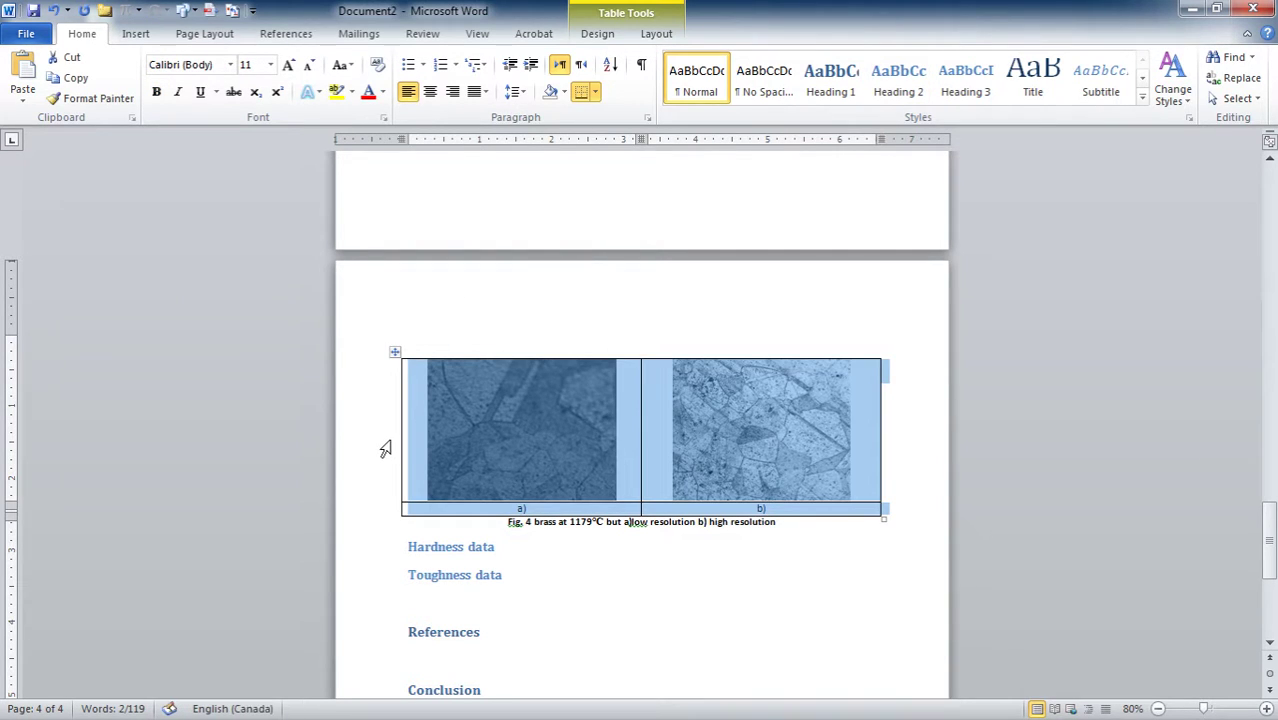
pyautogui.click(656, 36)
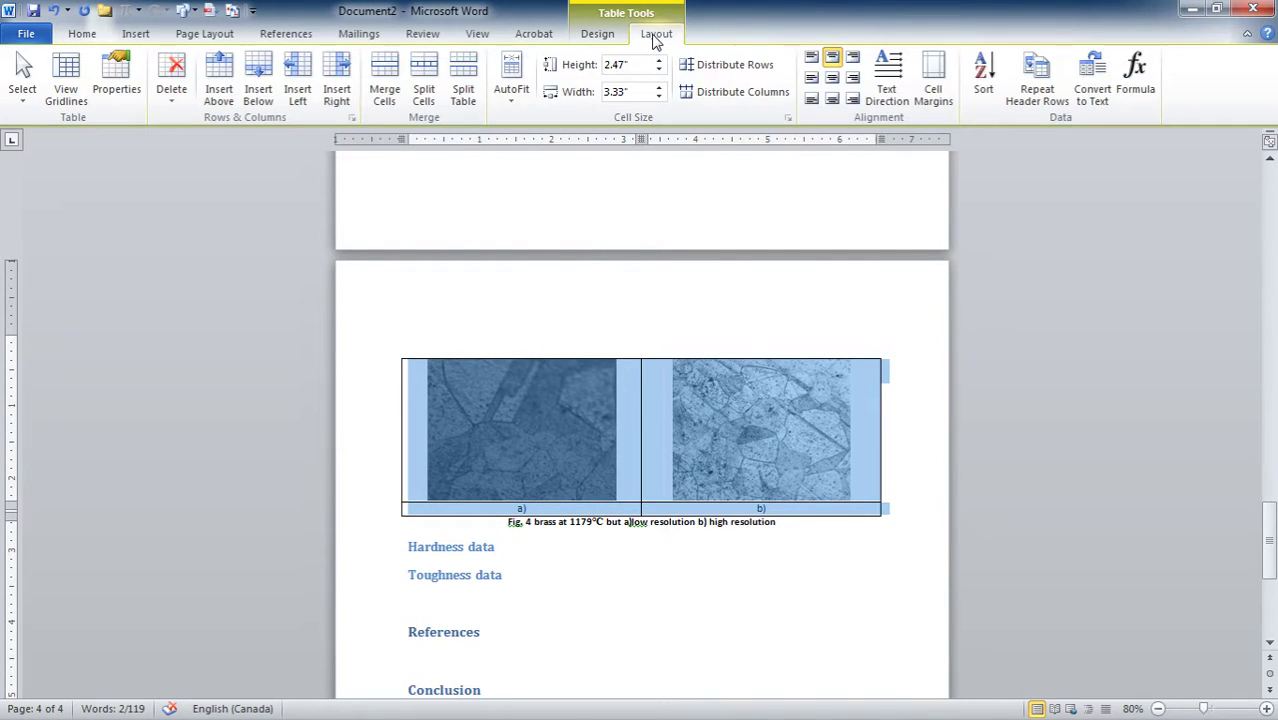
pyautogui.click(601, 35)
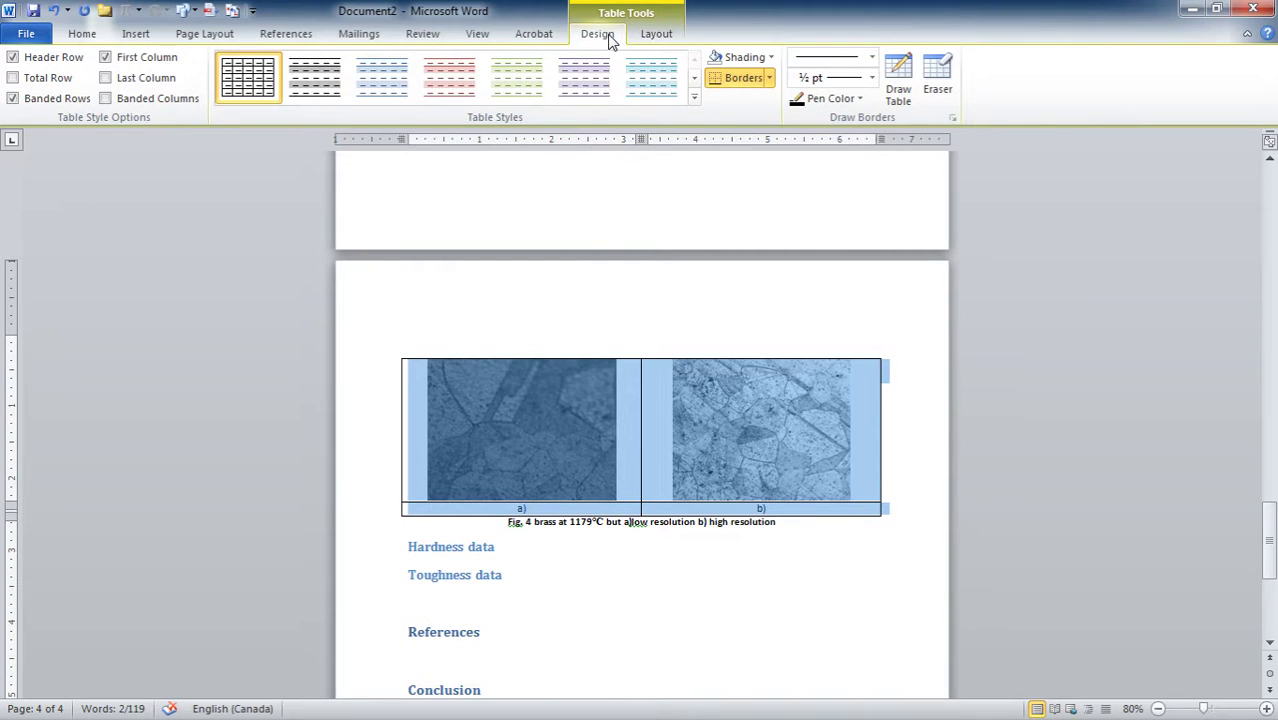
pyautogui.click(769, 78)
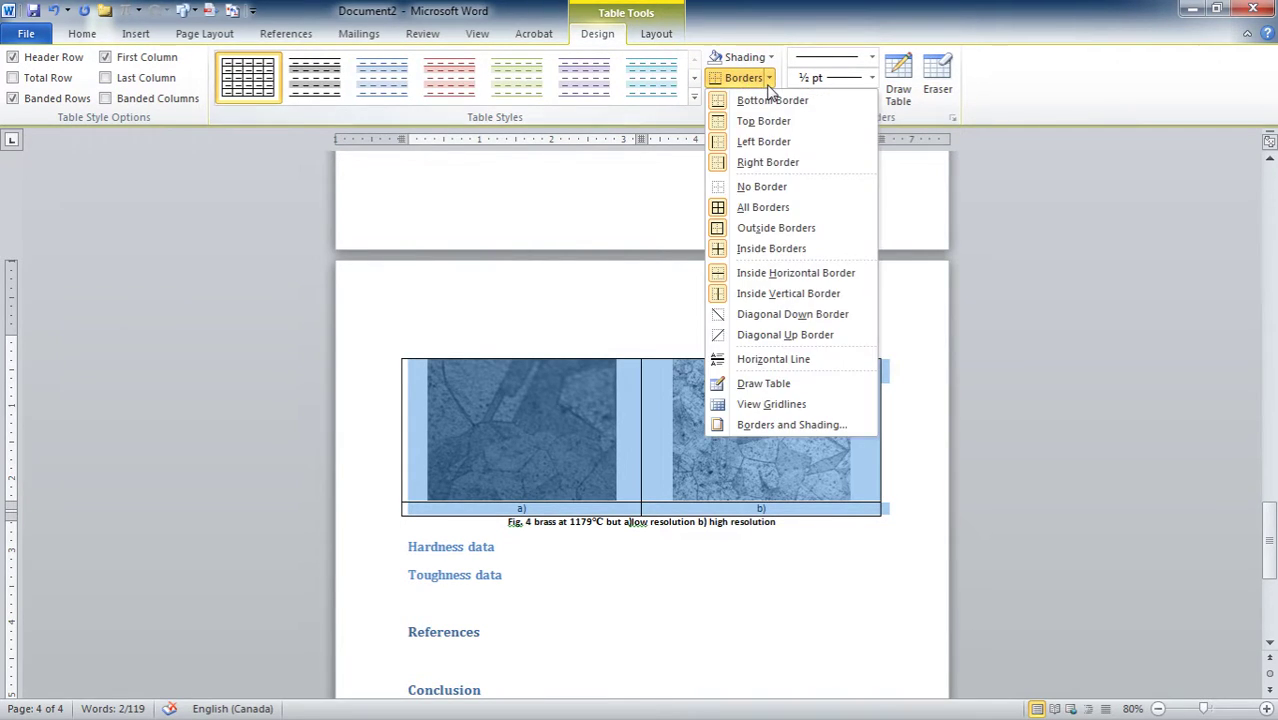
pyautogui.click(776, 190)
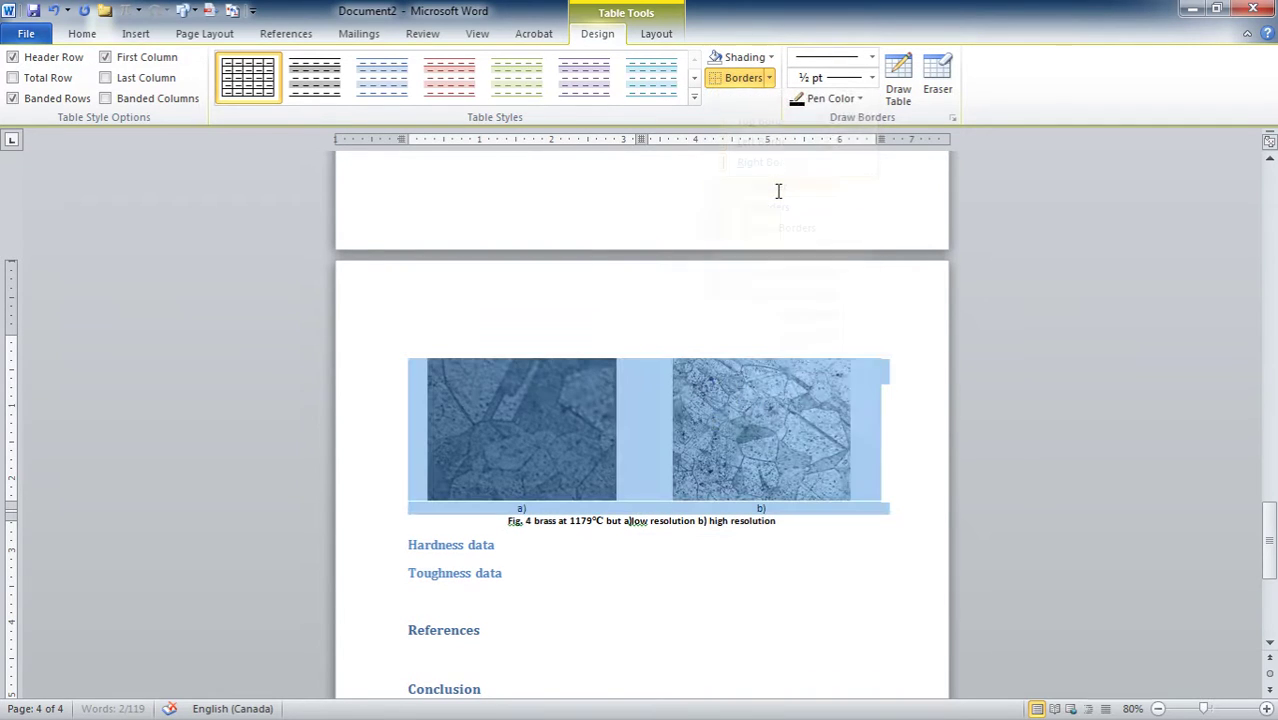
pyautogui.click(708, 527)
pyautogui.click(1150, 500)
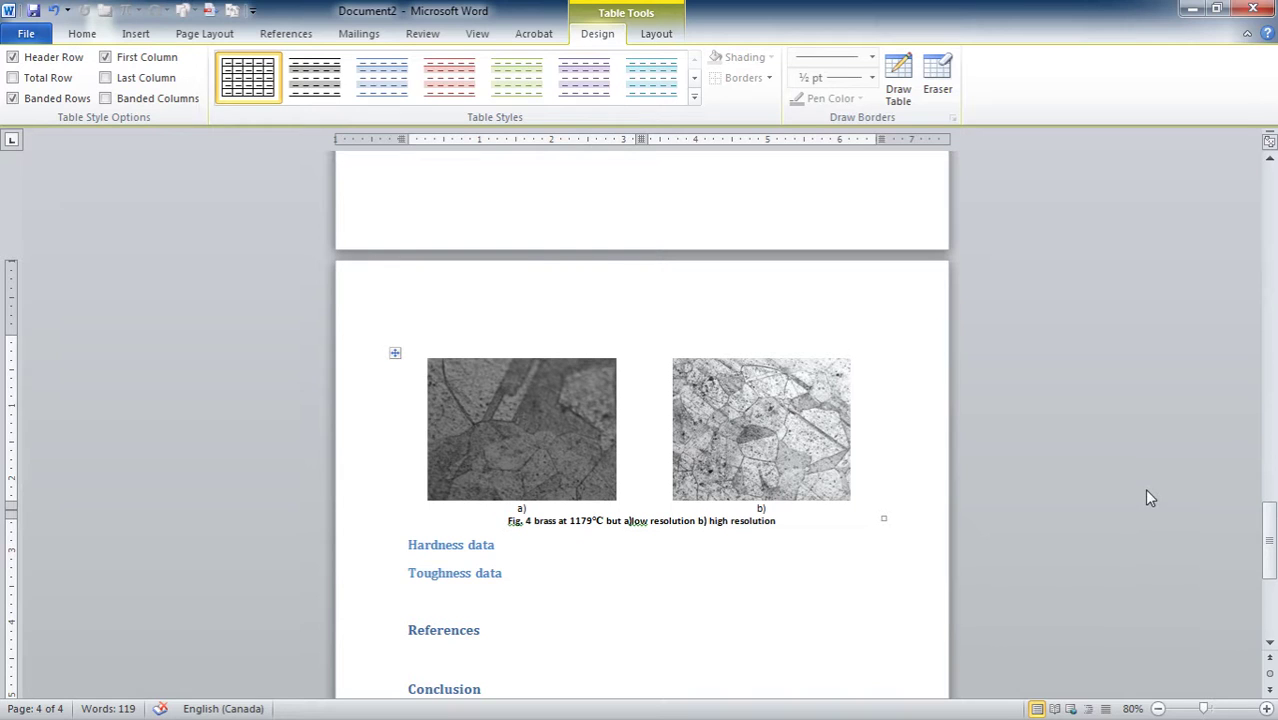
# Drag micrograph b)'s top-right corner outward so it stands taller and wider than a).
pyautogui.click(544, 432)
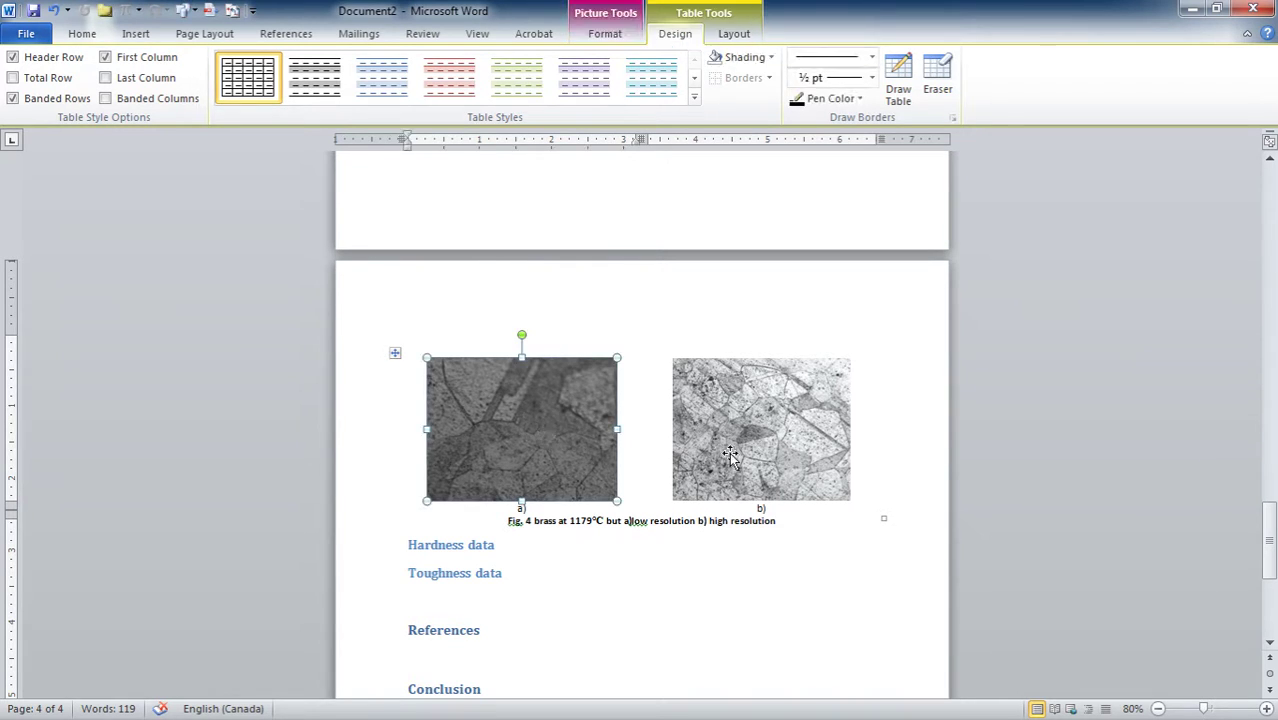
pyautogui.click(738, 455)
pyautogui.click(560, 447)
pyautogui.click(696, 446)
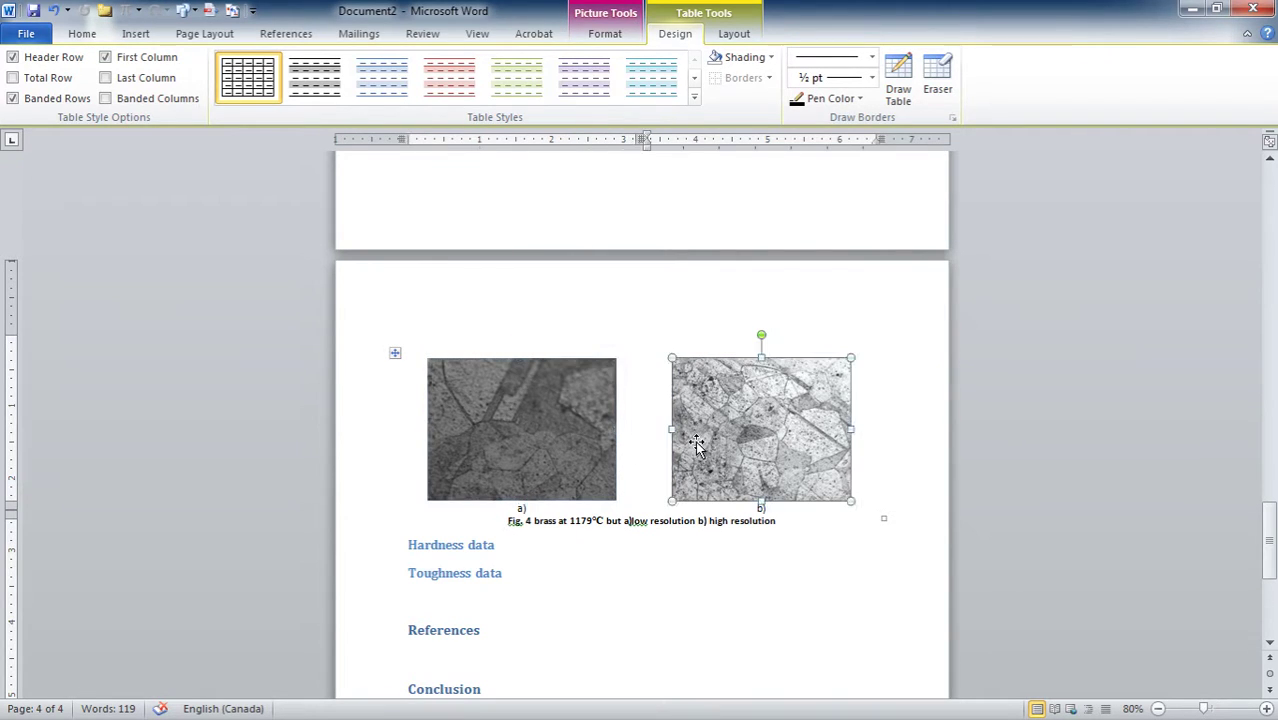
pyautogui.moveTo(858, 355); pyautogui.dragTo(872, 358)
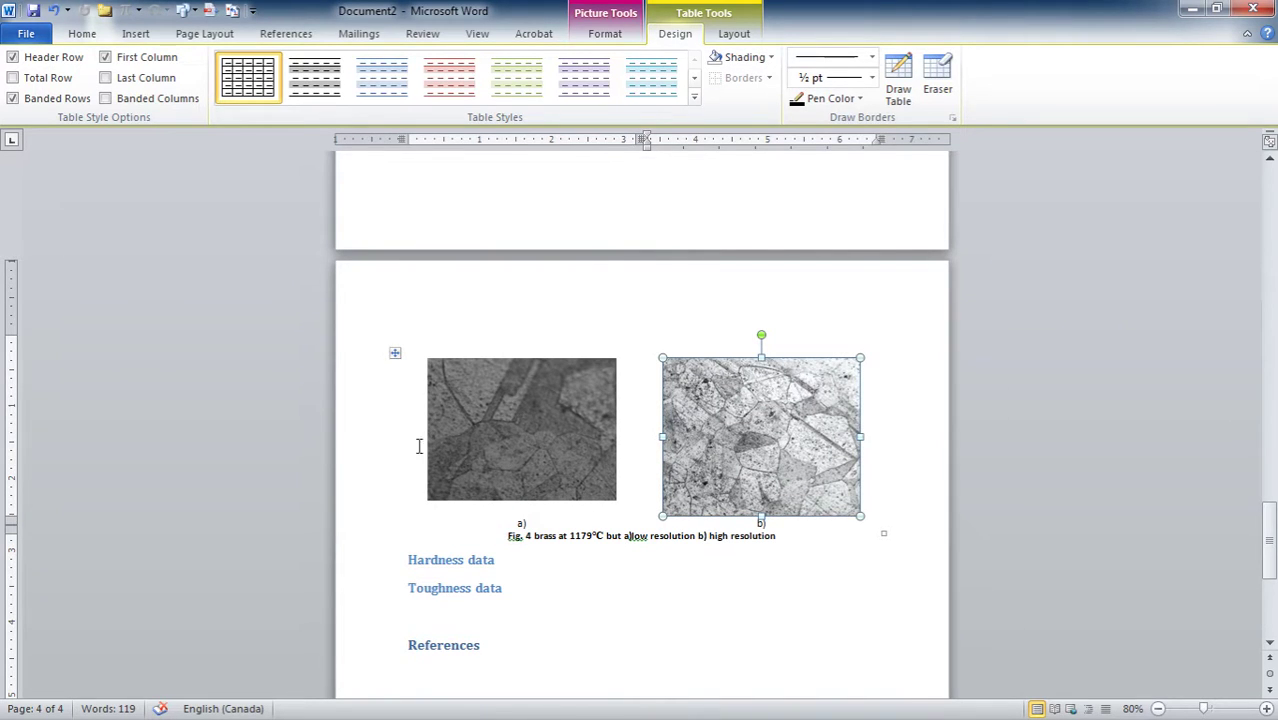
pyautogui.click(543, 430)
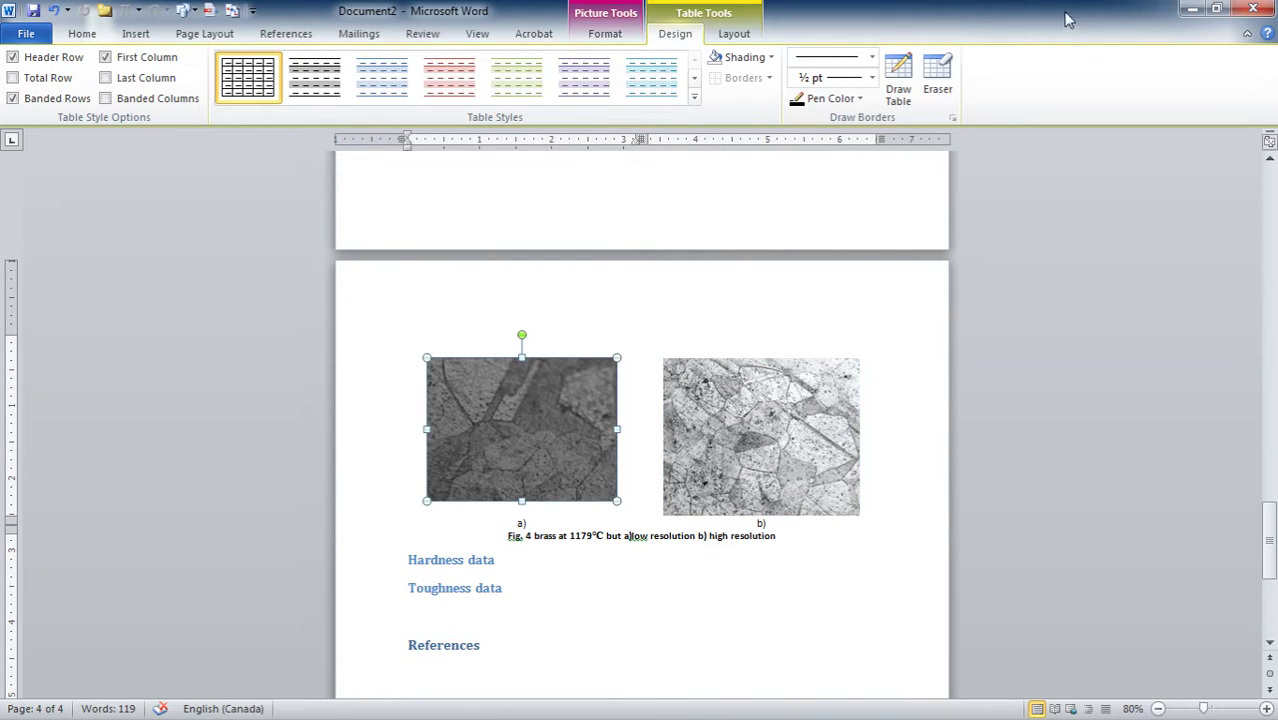
pyautogui.click(740, 34)
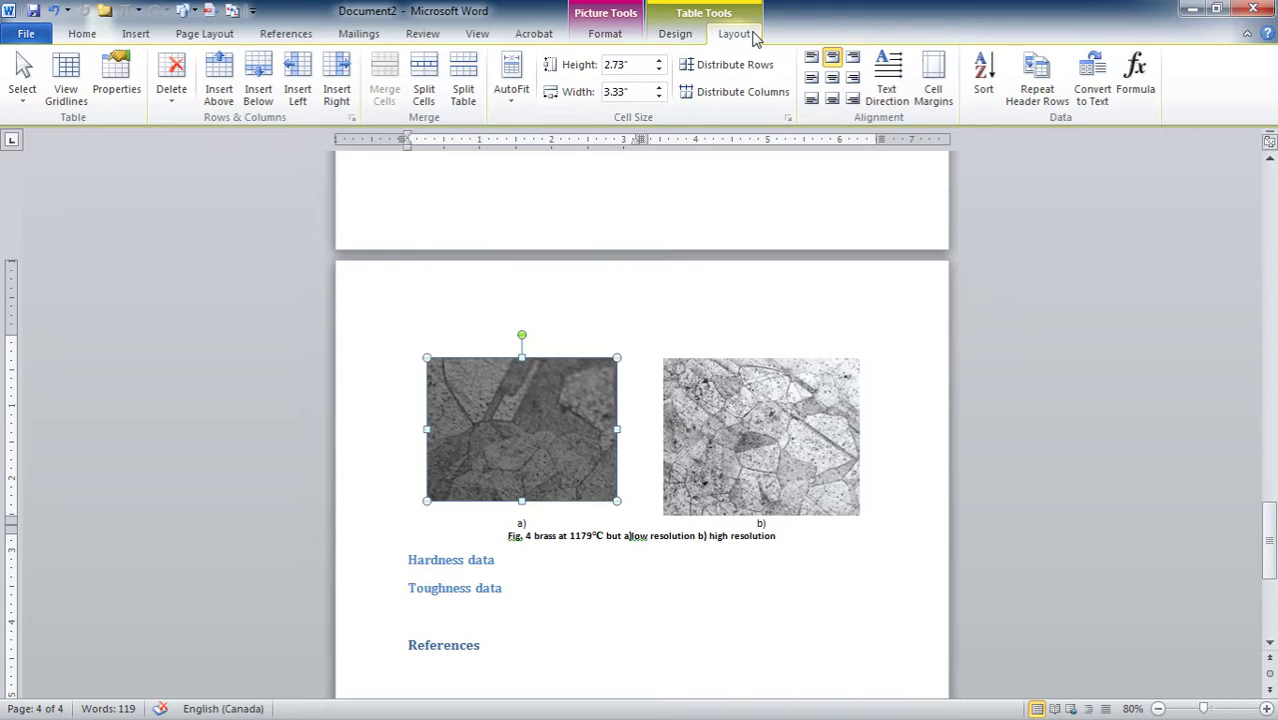
# Try a 2-inch height on micrograph a), undo it, and set micrograph b) to 2 inches.
pyautogui.click(622, 38)
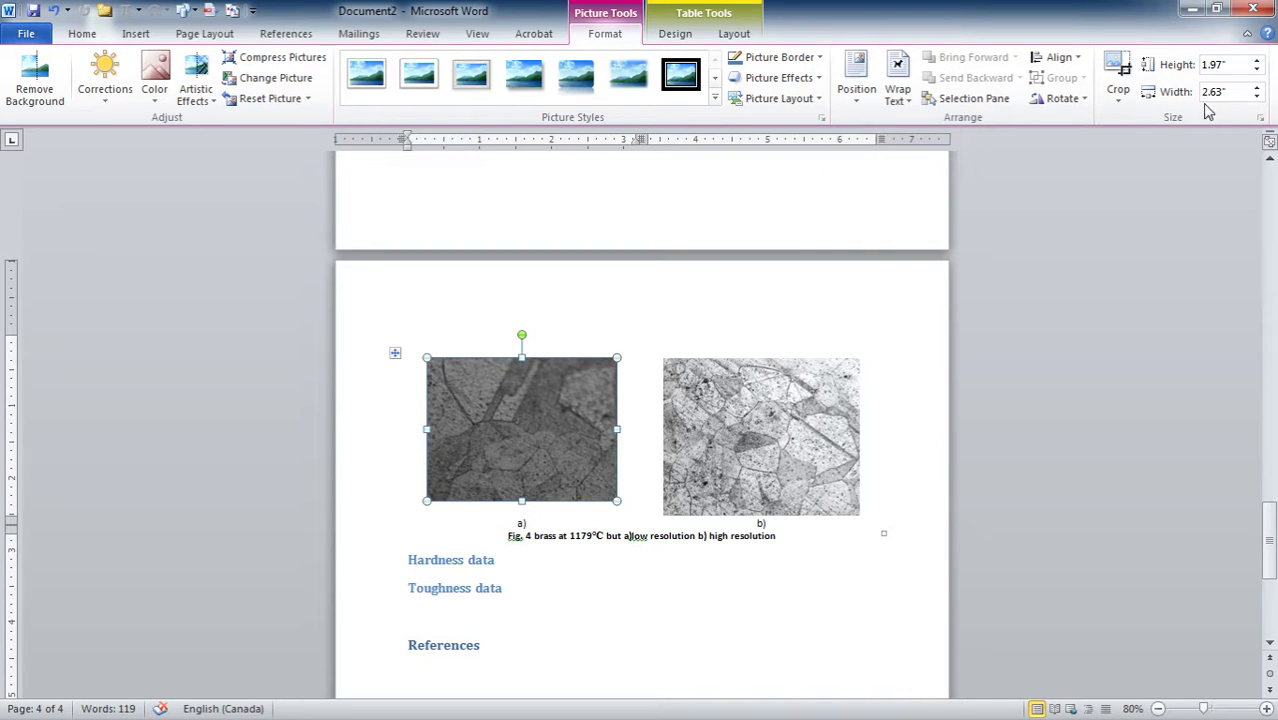
pyautogui.click(1241, 63)
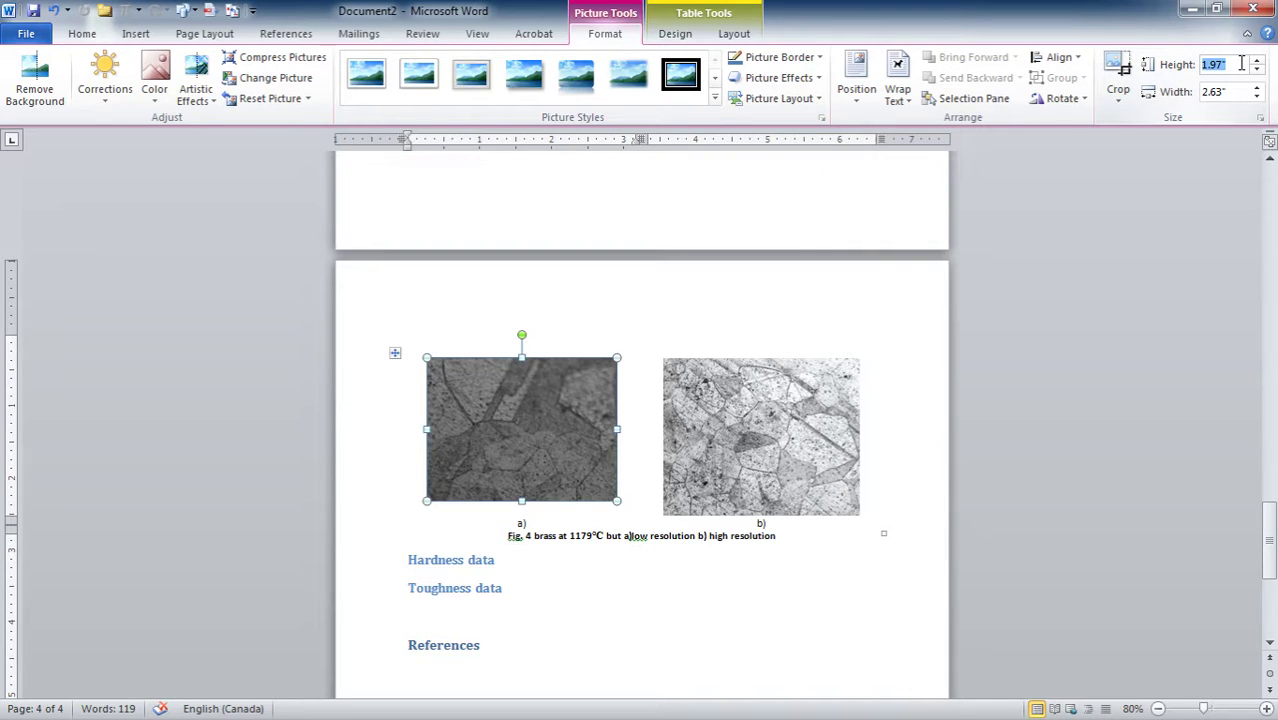
pyautogui.write('2')
pyautogui.hotkey('ctrl', 'z')
pyautogui.click(737, 475)
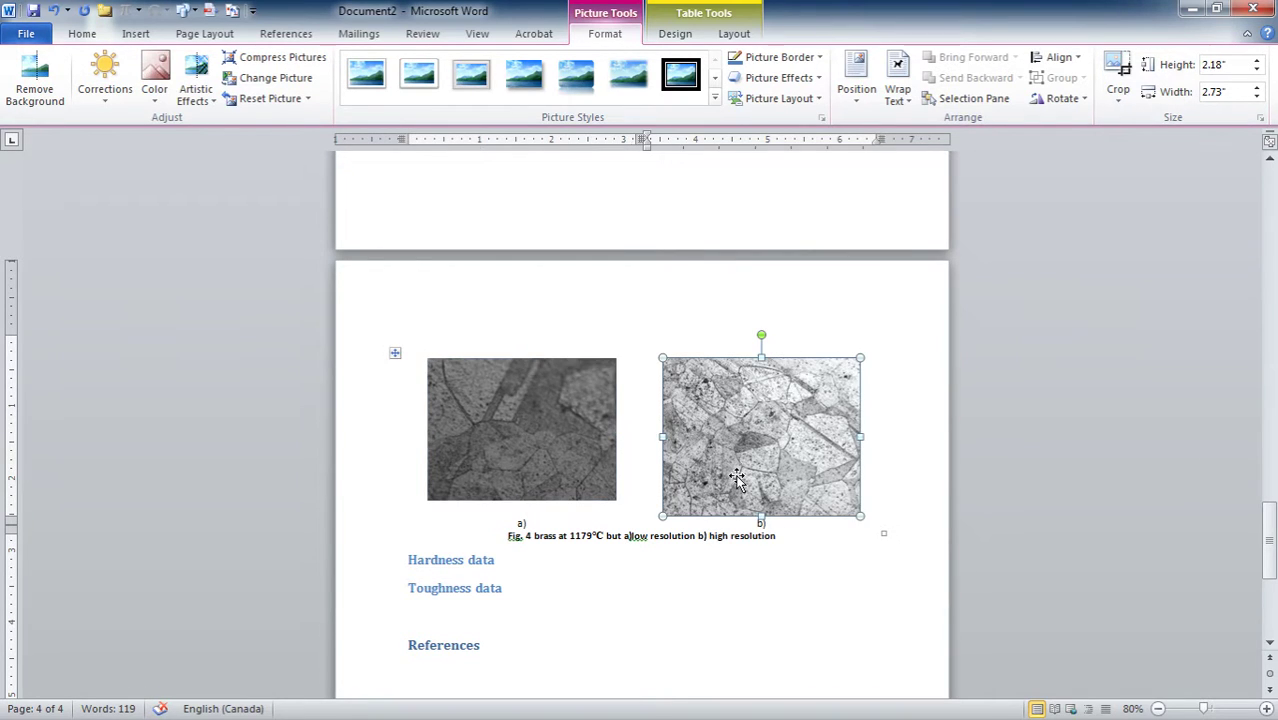
pyautogui.click(1226, 63)
pyautogui.write('2')
pyautogui.press('Return')
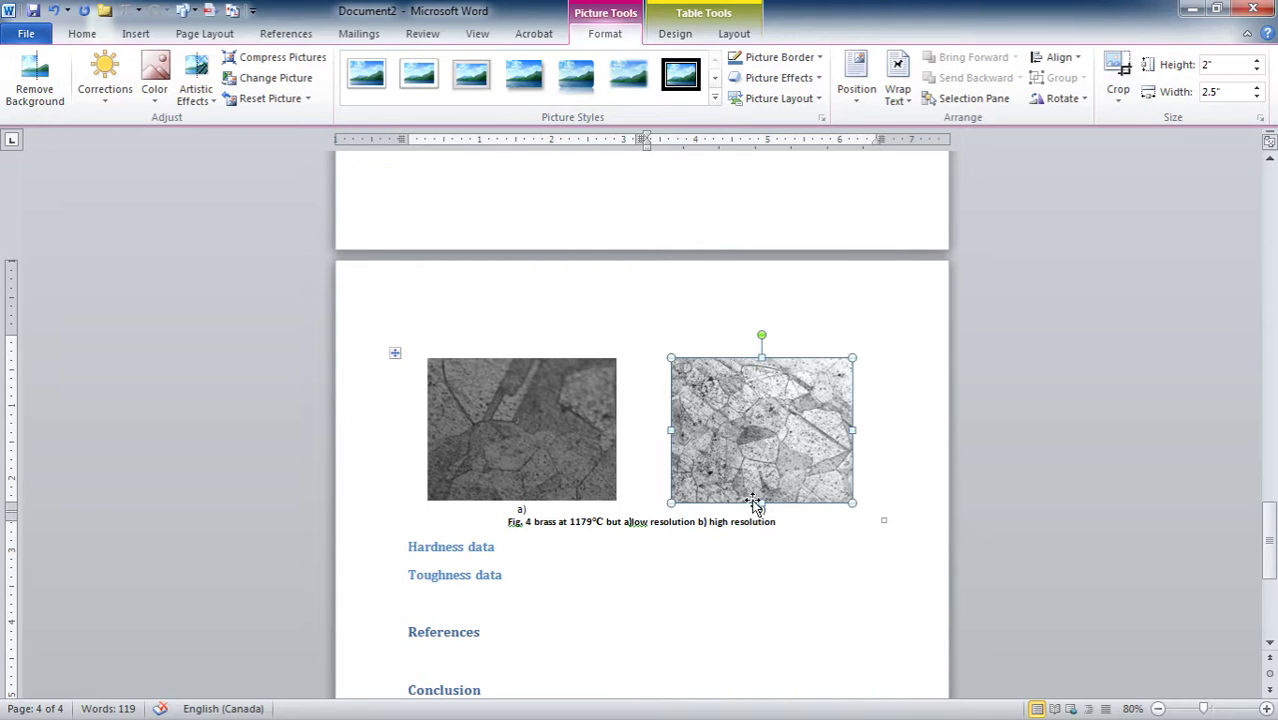
# Set the Height of micrographs a) and b) each to 2.1 inches.
pyautogui.click(570, 460)
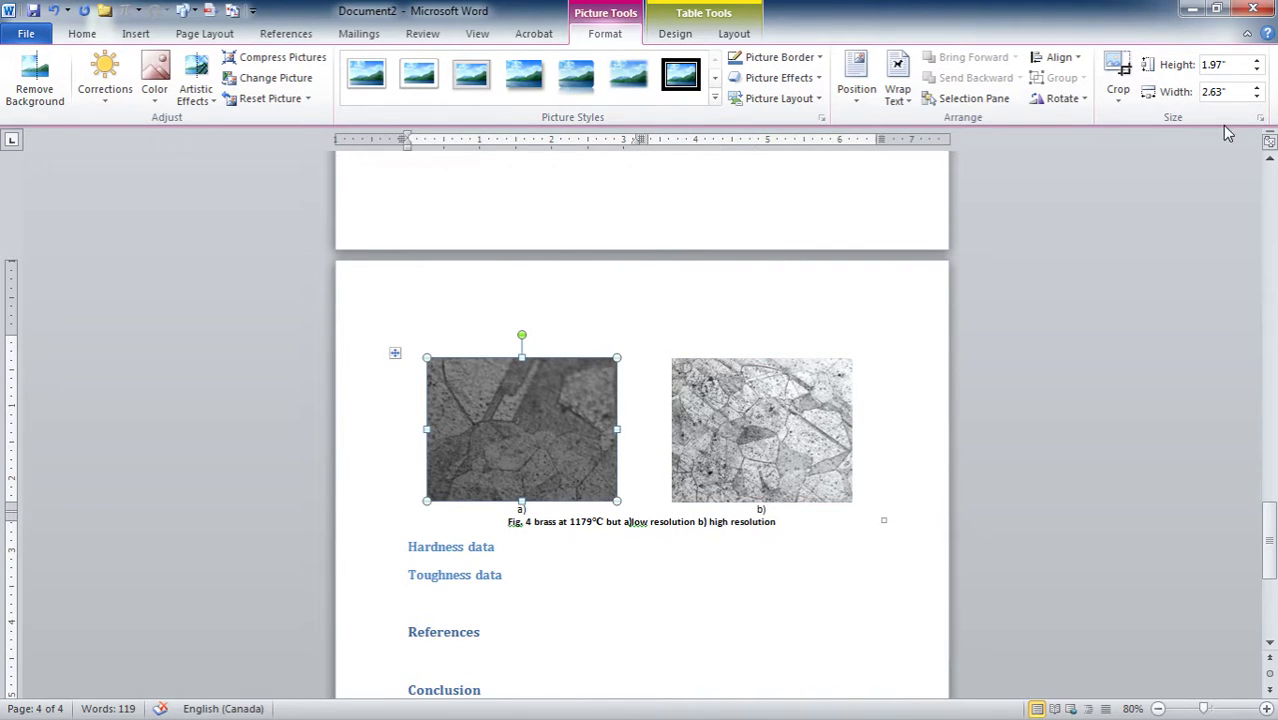
pyautogui.click(1222, 66)
pyautogui.write('2.1')
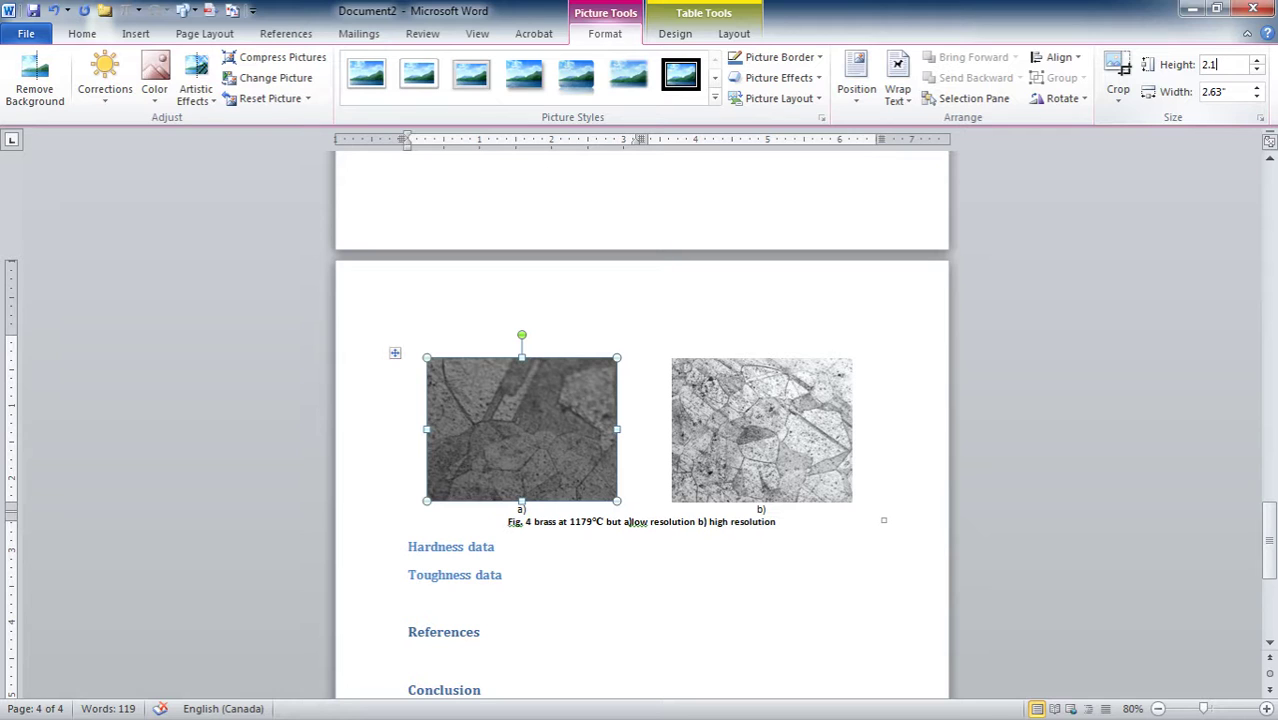
pyautogui.press('Return')
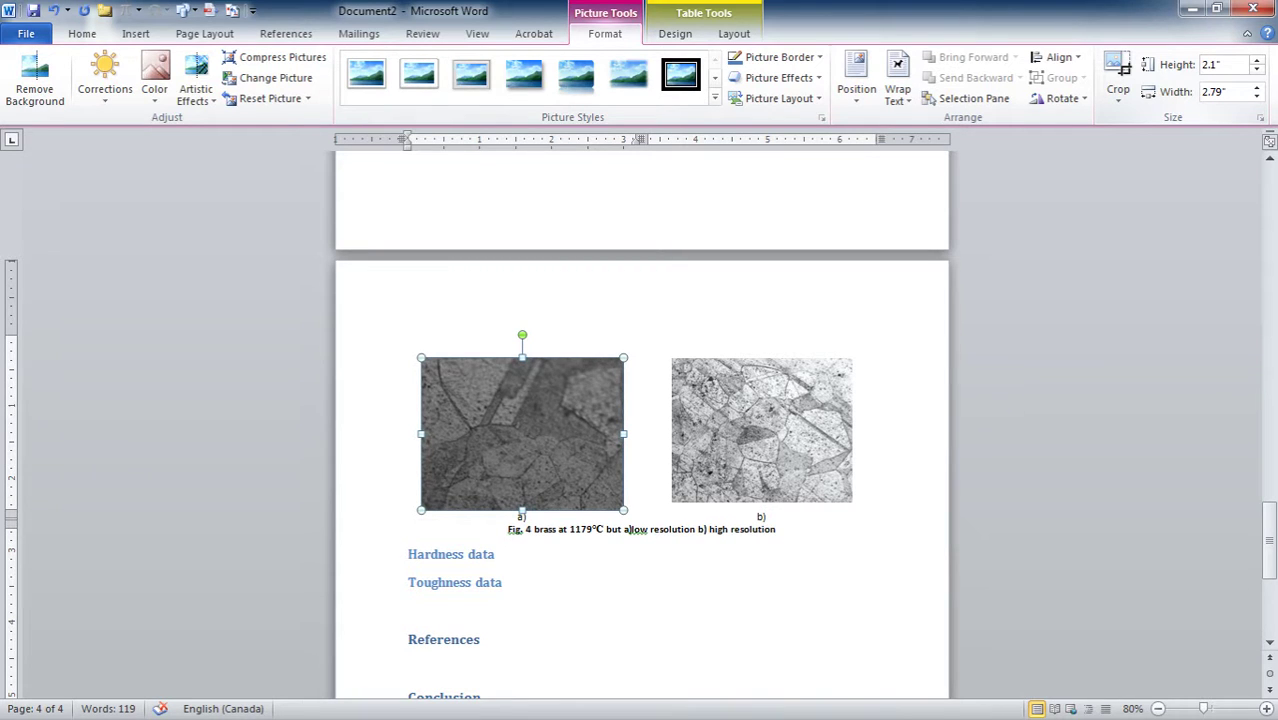
pyautogui.click(660, 446)
pyautogui.click(760, 452)
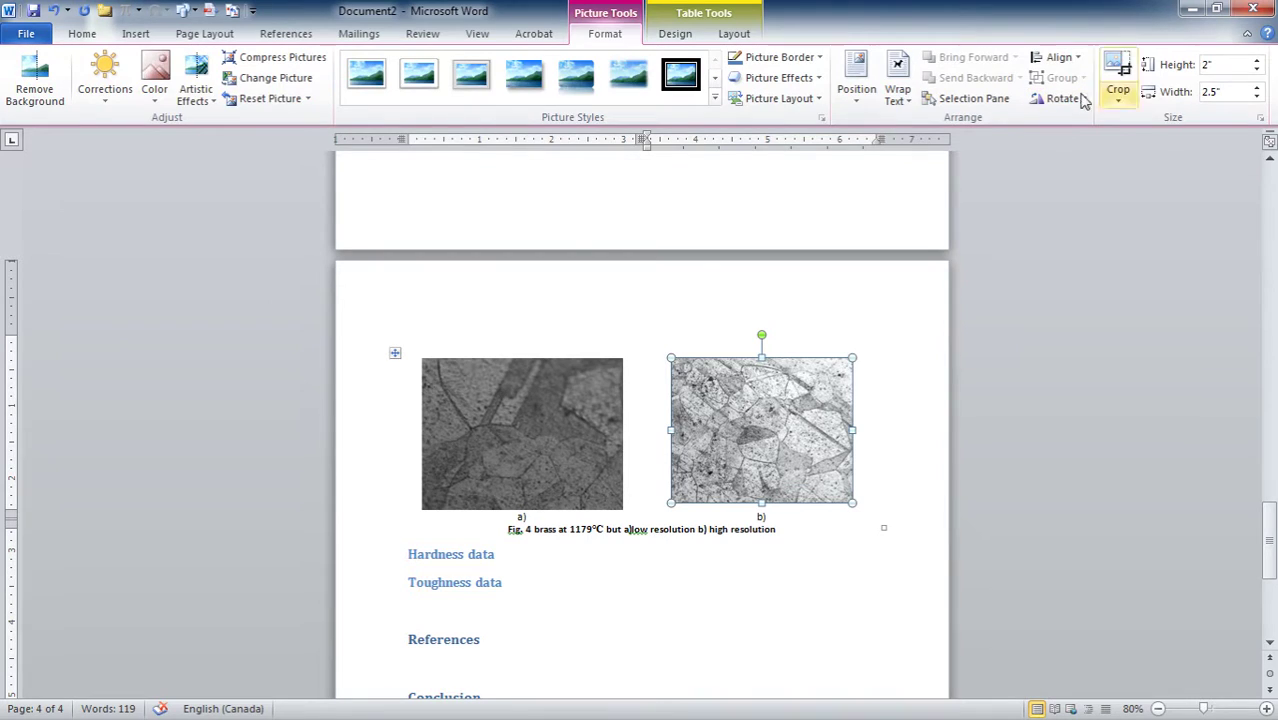
pyautogui.click(1238, 65)
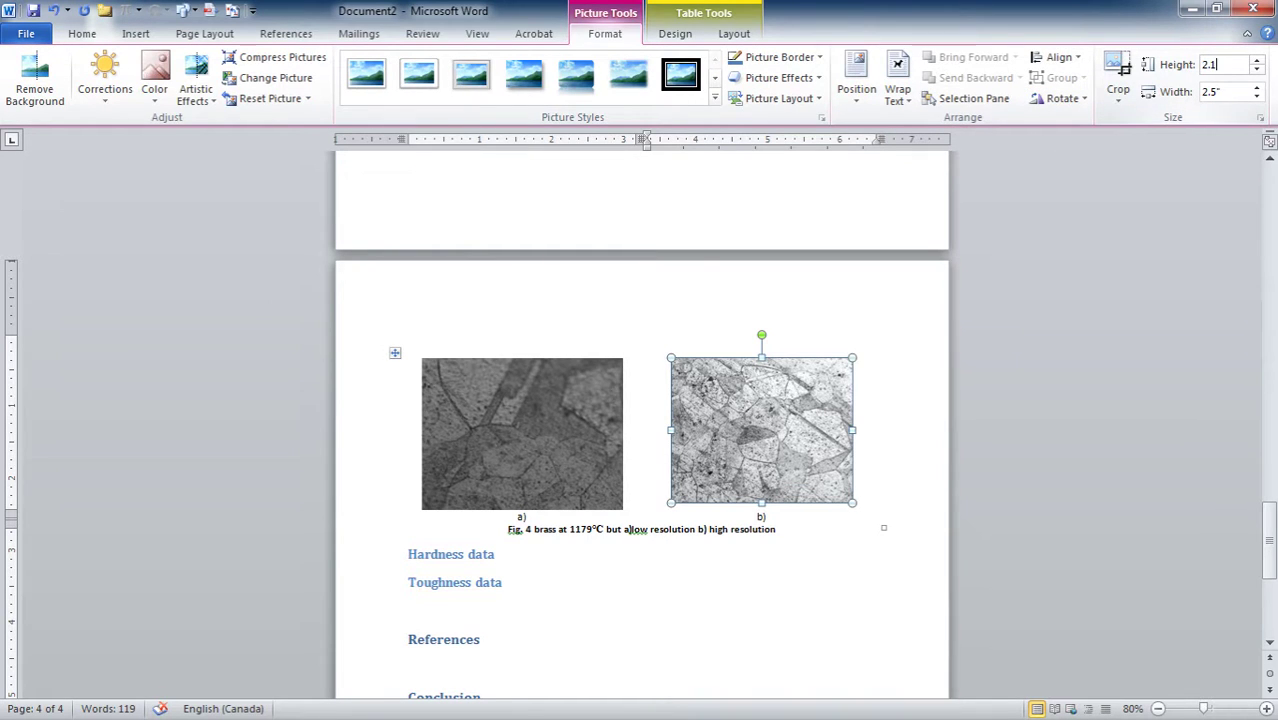
pyautogui.write('2.1')
pyautogui.press('Return')
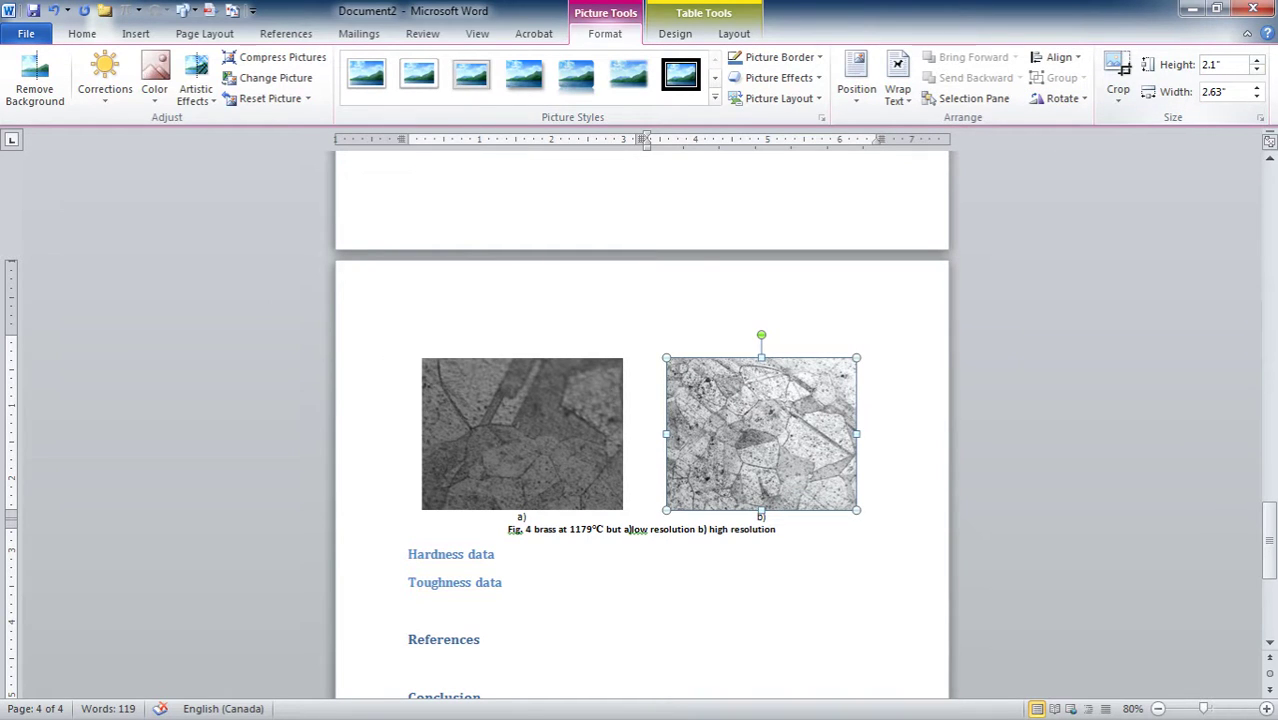
pyautogui.click(1130, 355)
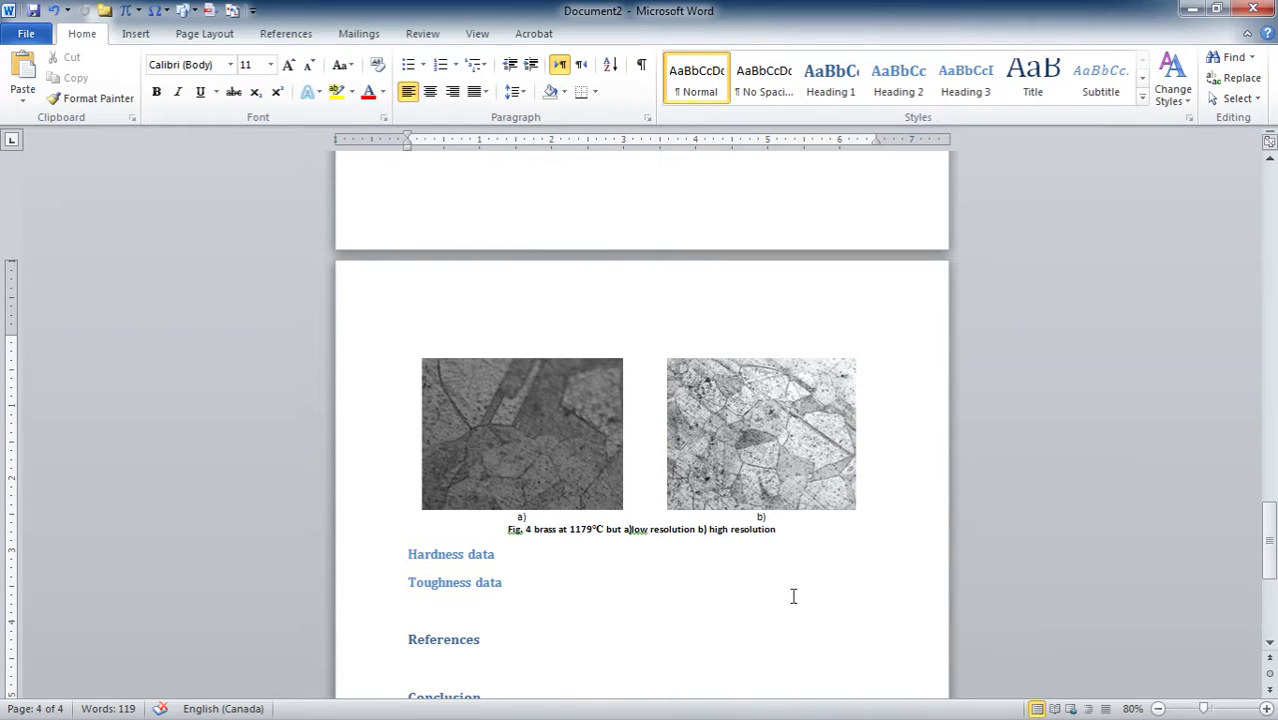
# Insert ')' after 'a' in the Fig. 4 caption so it reads 'a) low resolution'.
pyautogui.click(633, 532)
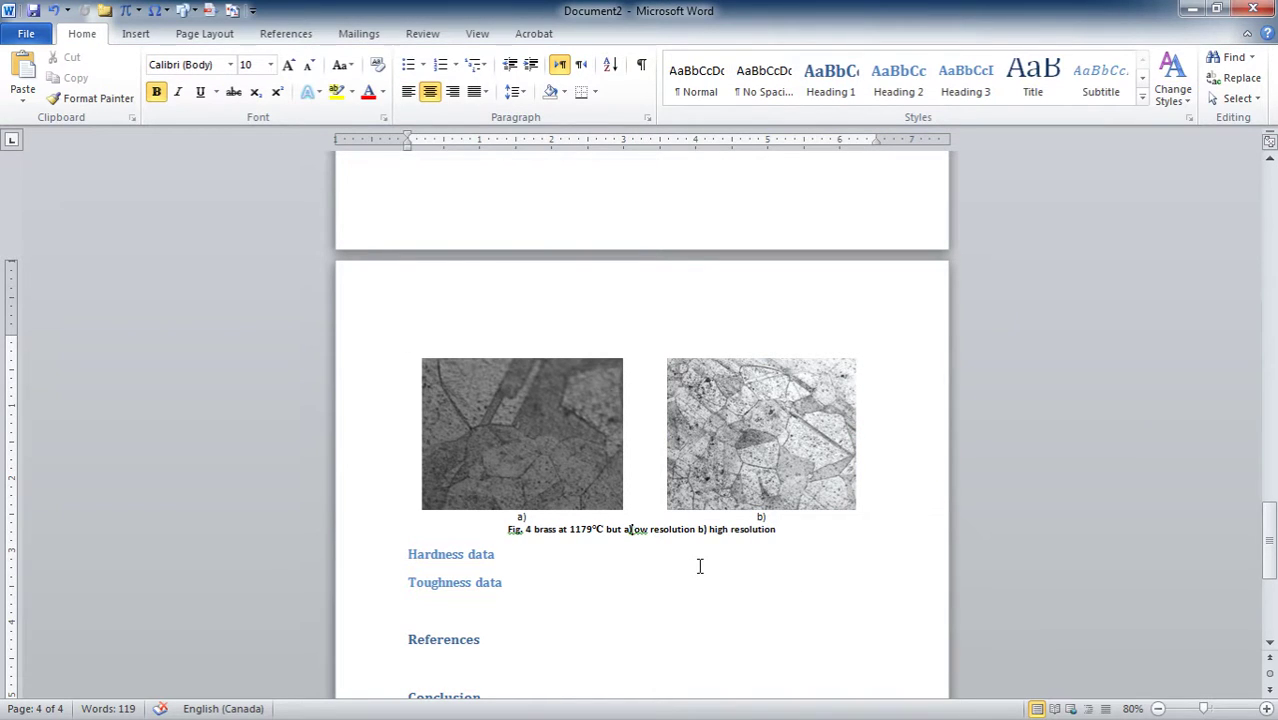
pyautogui.write(')')
pyautogui.moveTo(538, 529); pyautogui.dragTo(518, 533)
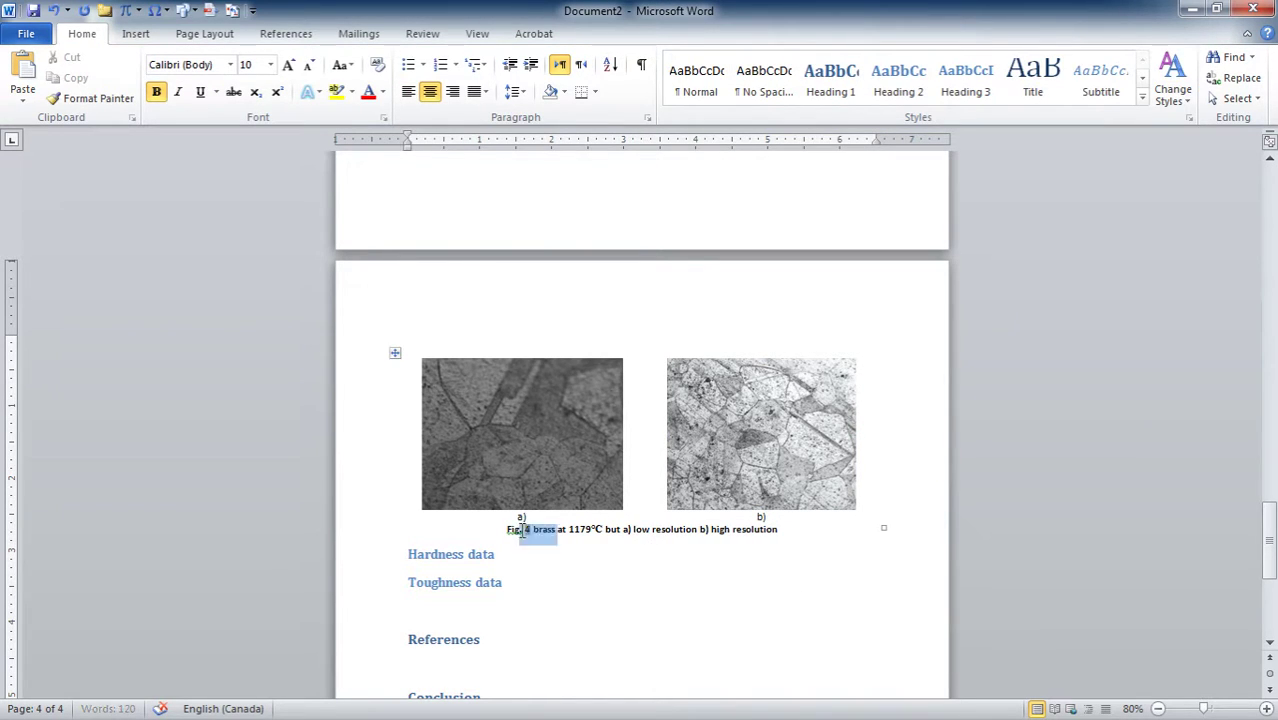
pyautogui.click(580, 529)
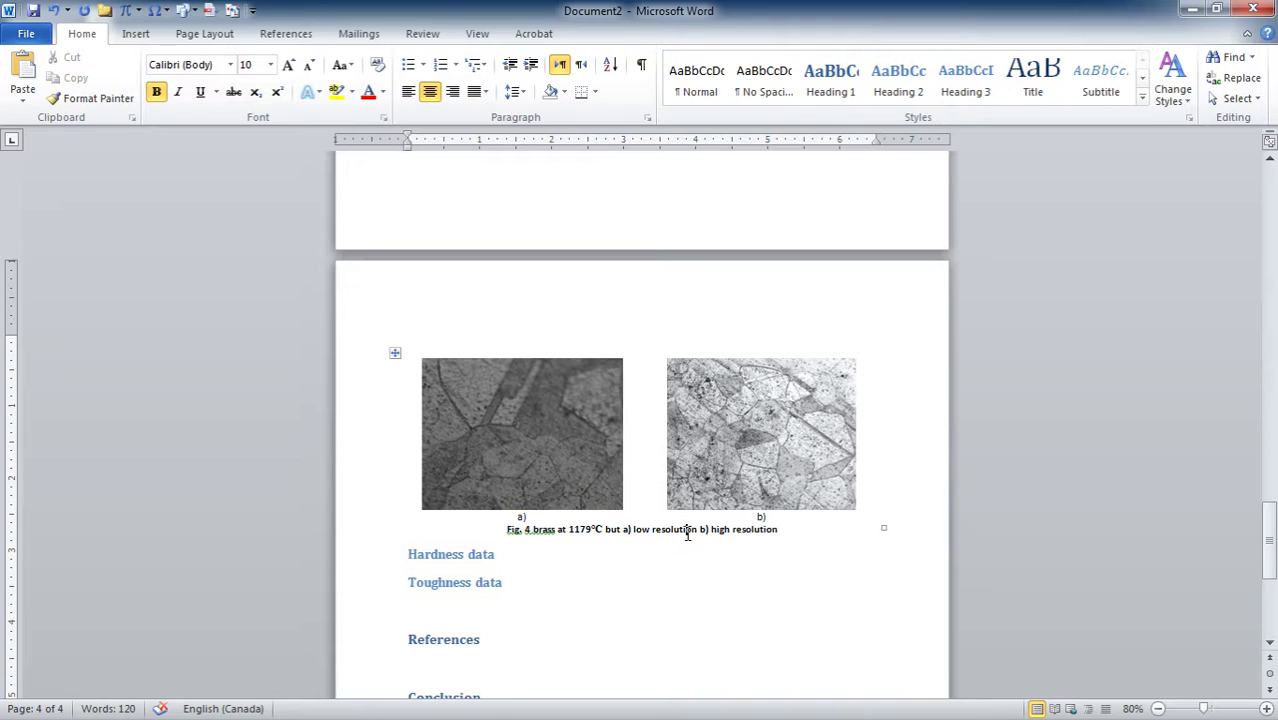
# Scroll through the page to review the corrected caption and micrographs.
pyautogui.click(690, 522)
pyautogui.scroll(4, 1058, 494)
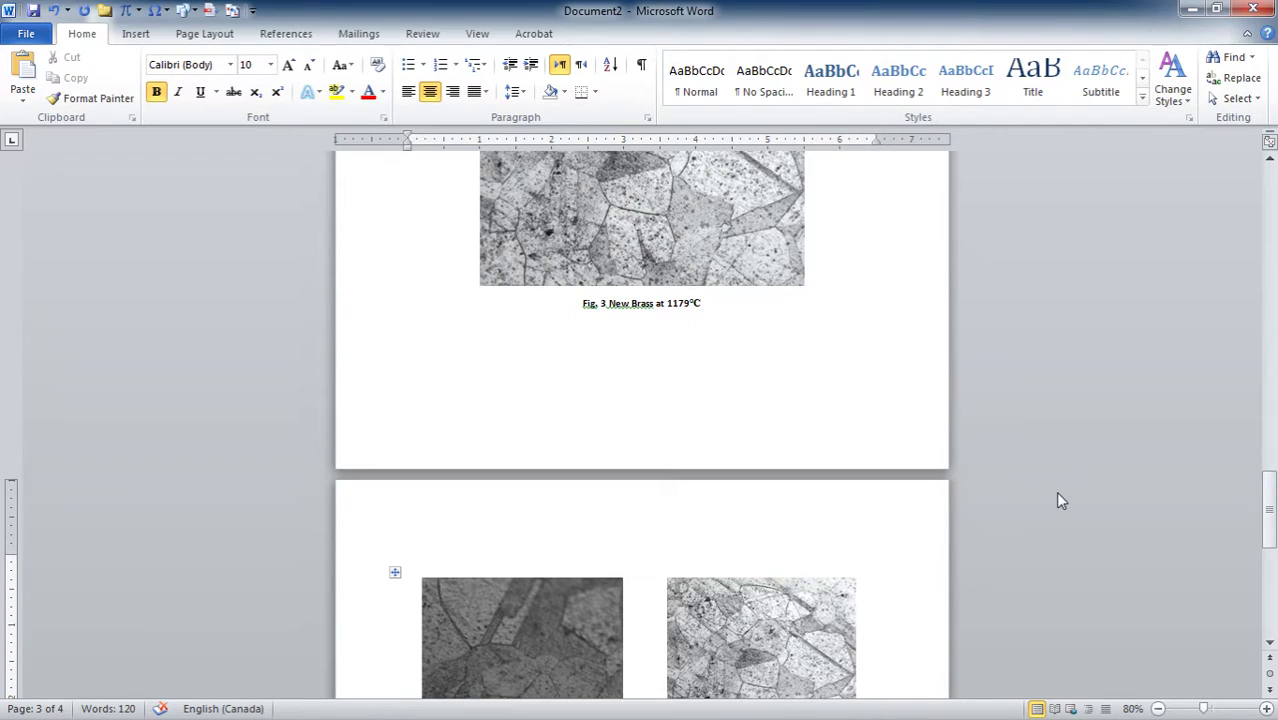
pyautogui.scroll(-2, 1058, 494)
pyautogui.scroll(-3, 1061, 501)
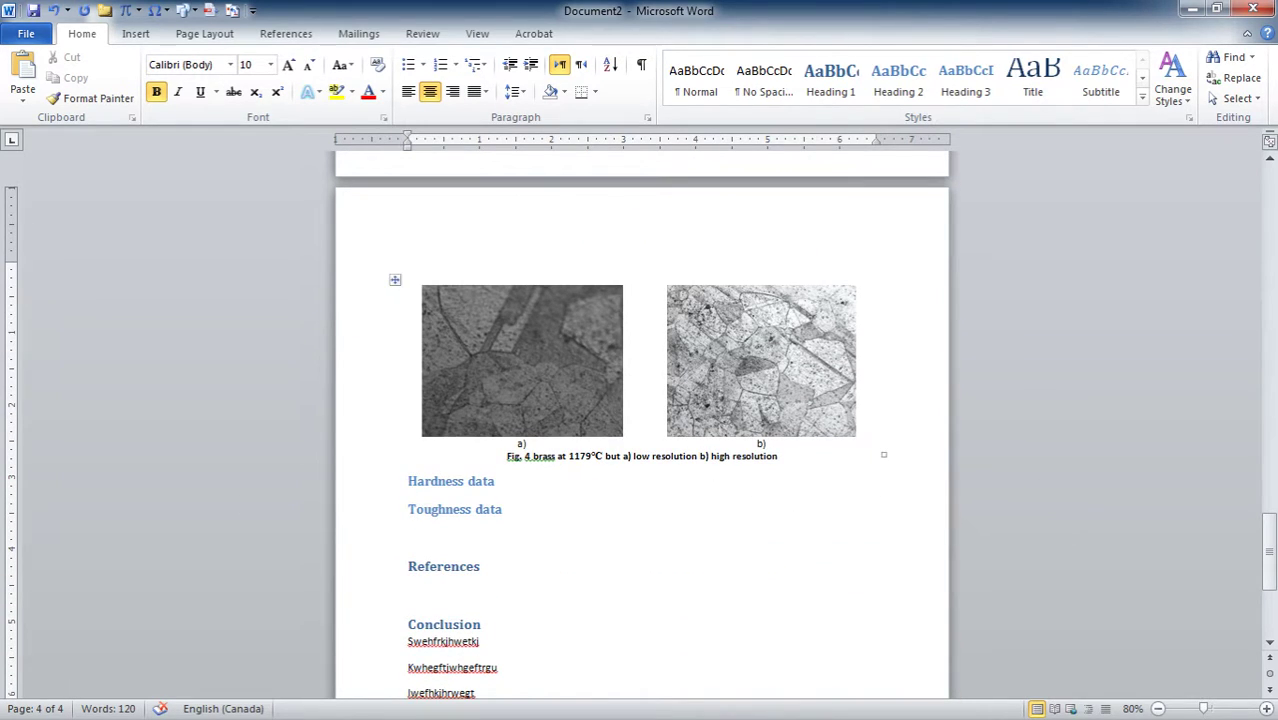